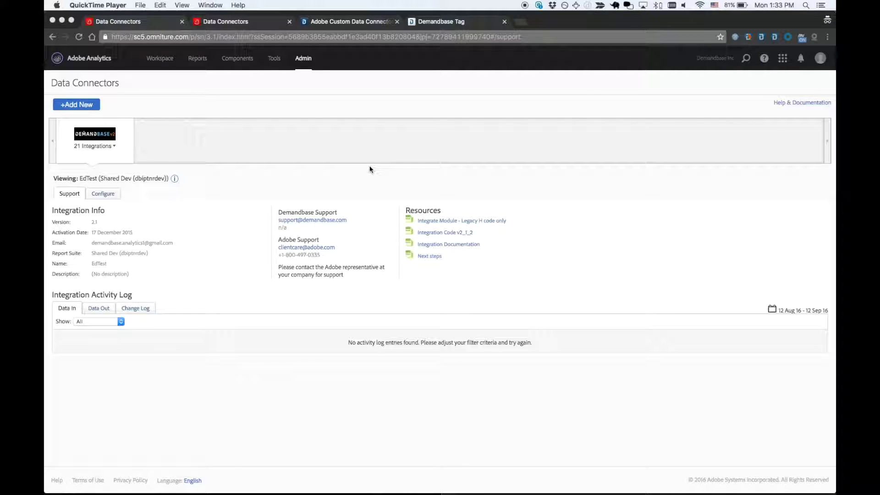
Start adding a new Demandbase v2.1 integration from the existing Demandbase integrations list.
{"action": "left_click", "coordinate": [320, 99]}
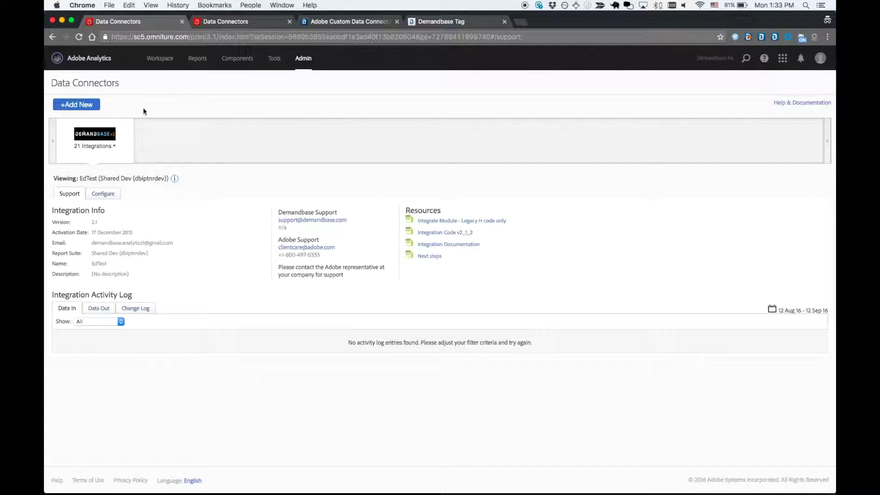
{"action": "left_click", "coordinate": [76, 127]}
{"action": "left_click", "coordinate": [111, 146]}
{"action": "left_click", "coordinate": [112, 144]}
{"action": "scroll", "coordinate": [102, 266], "scroll_direction": "down", "scroll_amount": 3}
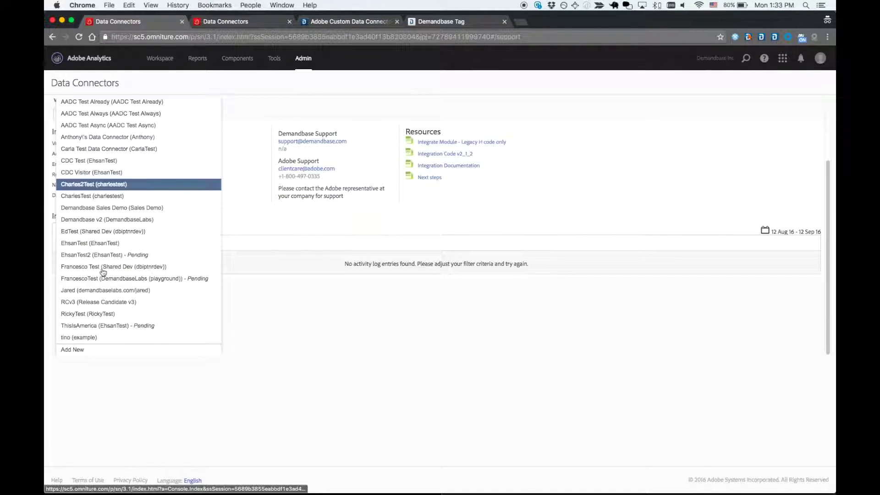
{"action": "left_click", "coordinate": [74, 350]}
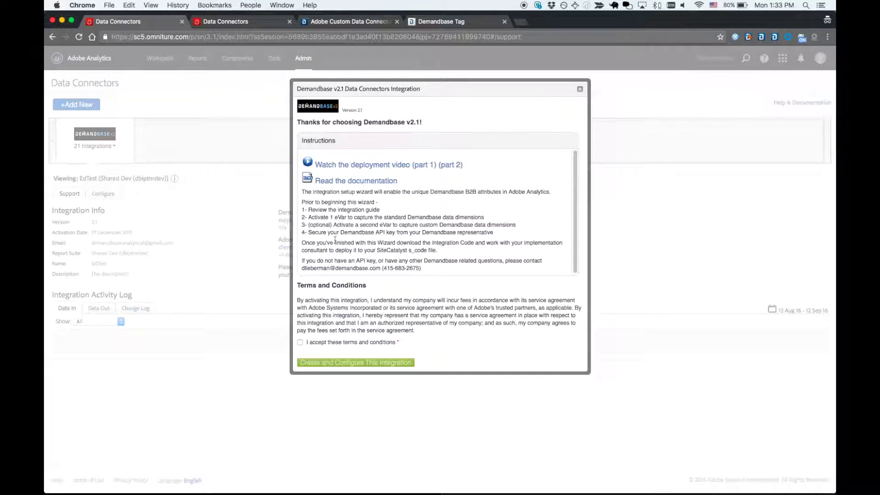
Accept the terms and conditions, then create and configure the integration with the name Test.
{"action": "left_click", "coordinate": [300, 342]}
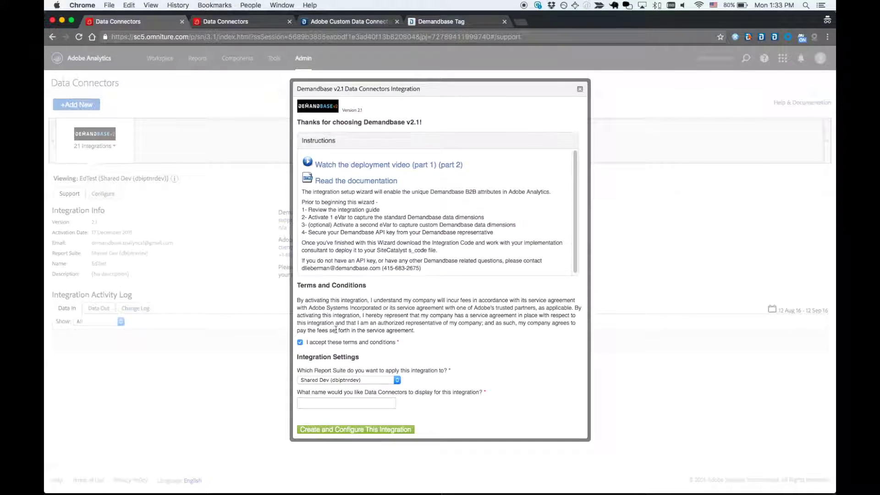
{"action": "left_click", "coordinate": [328, 402]}
{"action": "type", "text": "Test"}
{"action": "left_click", "coordinate": [344, 430]}
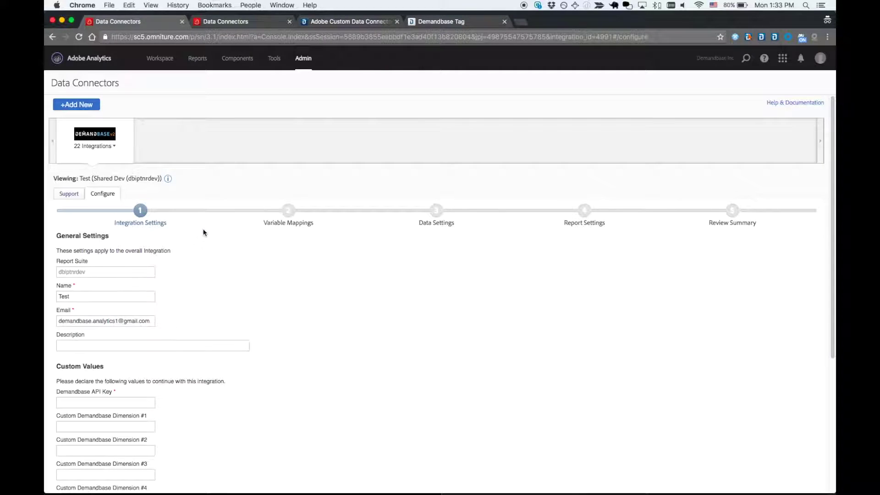
Copy the Demandbase API key from the EdTest integration into the Demandbase API Key field of the Test integration.
{"action": "scroll", "coordinate": [204, 233], "scroll_direction": "down", "scroll_amount": 3}
{"action": "scroll", "coordinate": [204, 232], "scroll_direction": "down", "scroll_amount": 1}
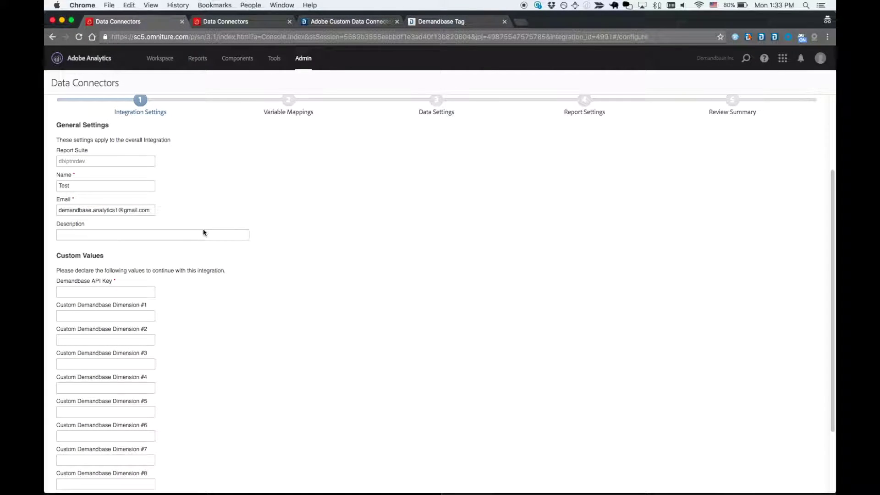
{"action": "scroll", "coordinate": [161, 200], "scroll_direction": "up", "scroll_amount": 3}
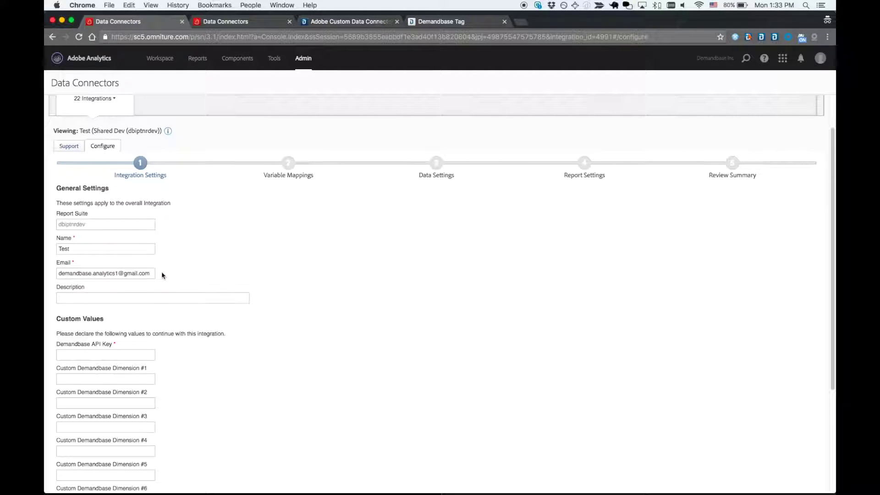
{"action": "scroll", "coordinate": [160, 271], "scroll_direction": "down", "scroll_amount": 3}
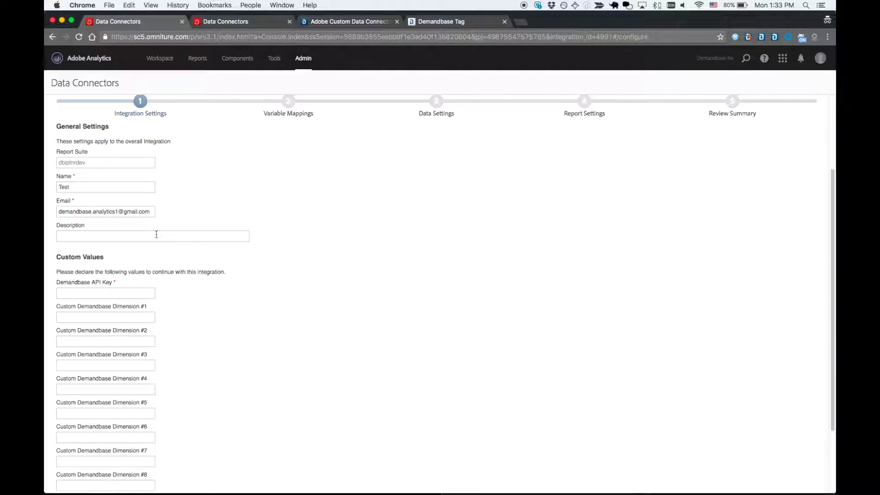
{"action": "left_click", "coordinate": [156, 234]}
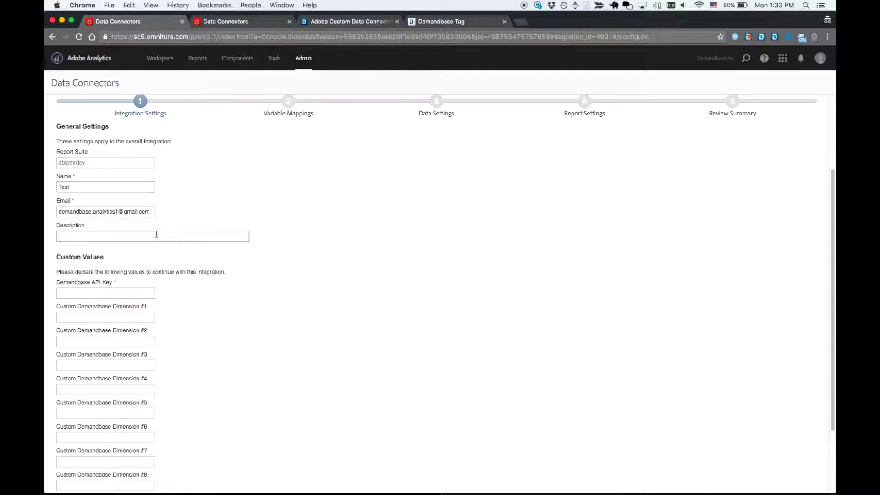
{"action": "scroll", "coordinate": [156, 234], "scroll_direction": "down", "scroll_amount": 3}
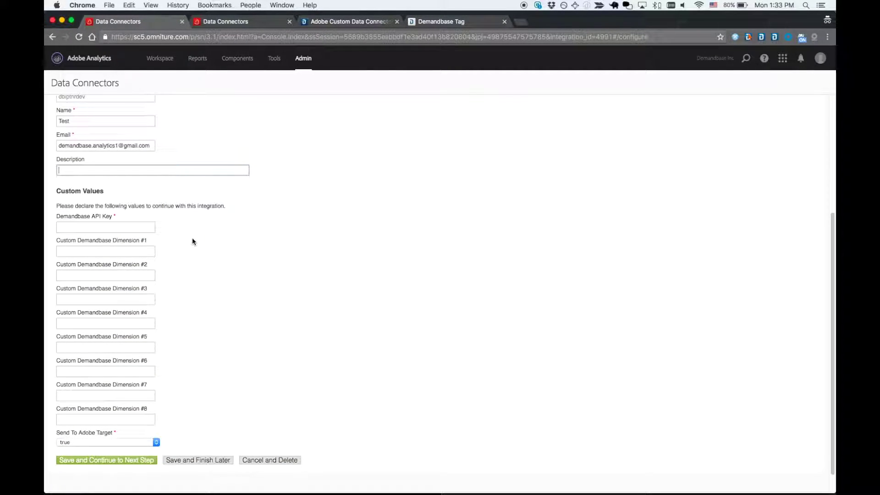
{"action": "scroll", "coordinate": [193, 242], "scroll_direction": "down", "scroll_amount": 1}
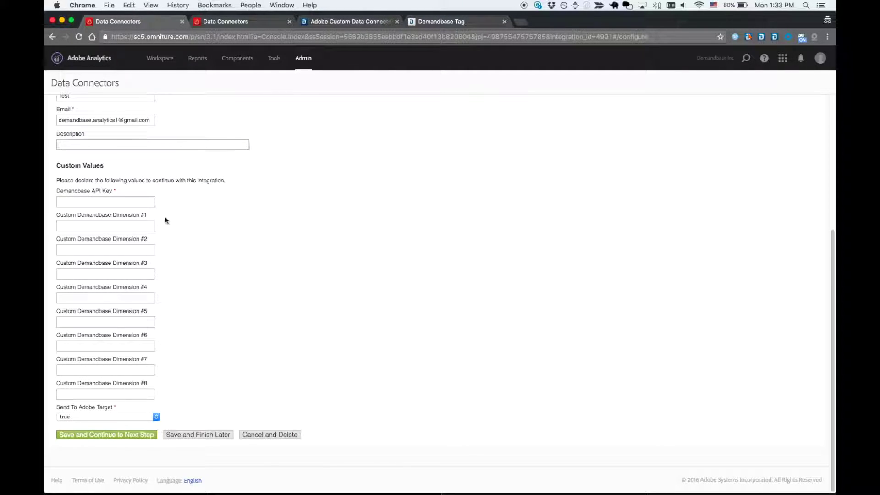
{"action": "left_click", "coordinate": [143, 202]}
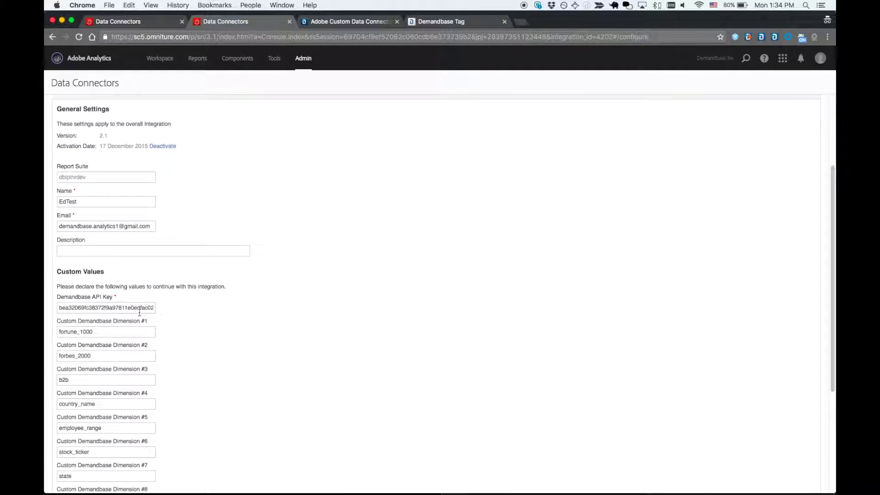
{"action": "double_click", "coordinate": [137, 307]}
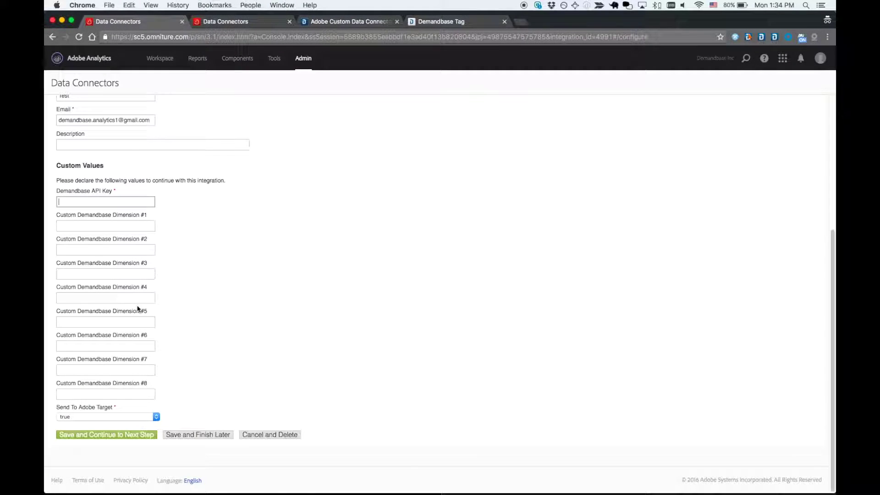
{"action": "key", "text": "super+v"}
{"action": "left_click", "coordinate": [168, 210]}
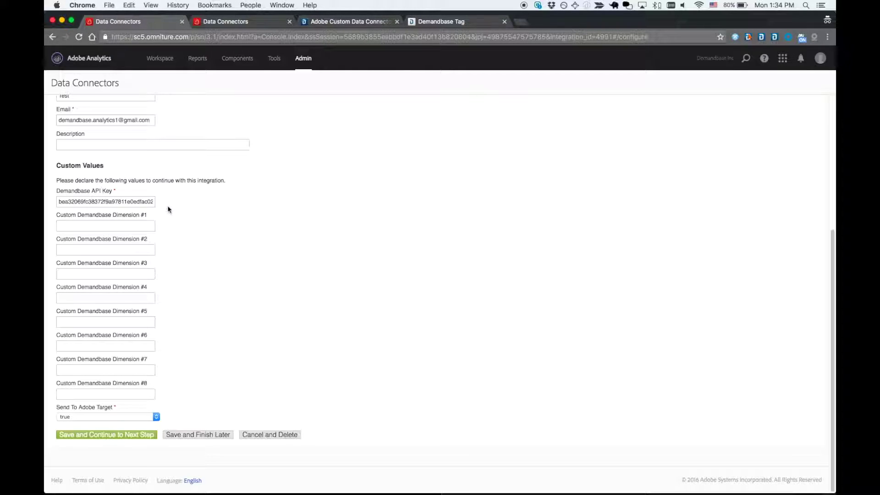
Set Send To Adobe Target to false, then save the integration settings and continue to the variable mappings.
{"action": "left_click", "coordinate": [115, 418]}
{"action": "left_click", "coordinate": [112, 423]}
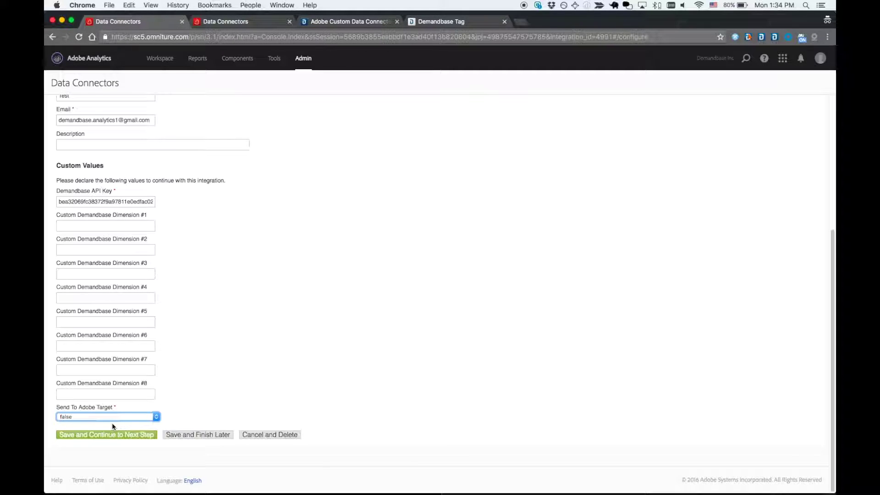
{"action": "left_click", "coordinate": [194, 398]}
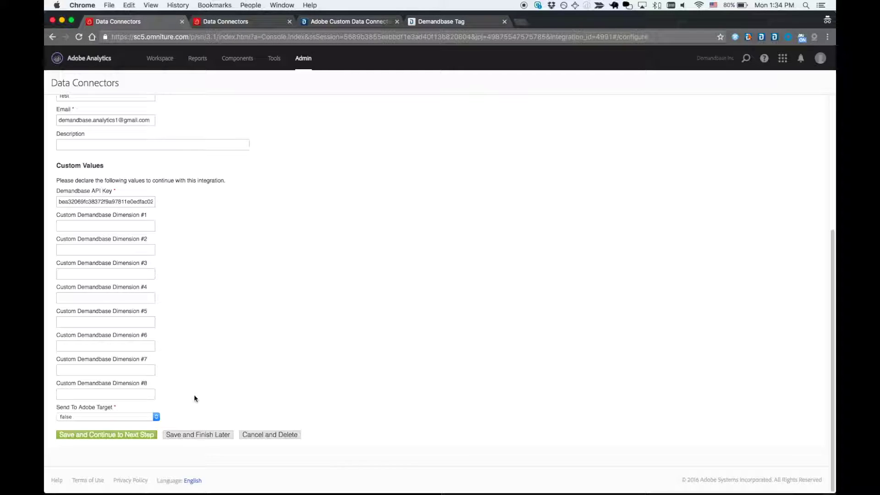
{"action": "left_click", "coordinate": [141, 417]}
{"action": "left_click", "coordinate": [140, 409]}
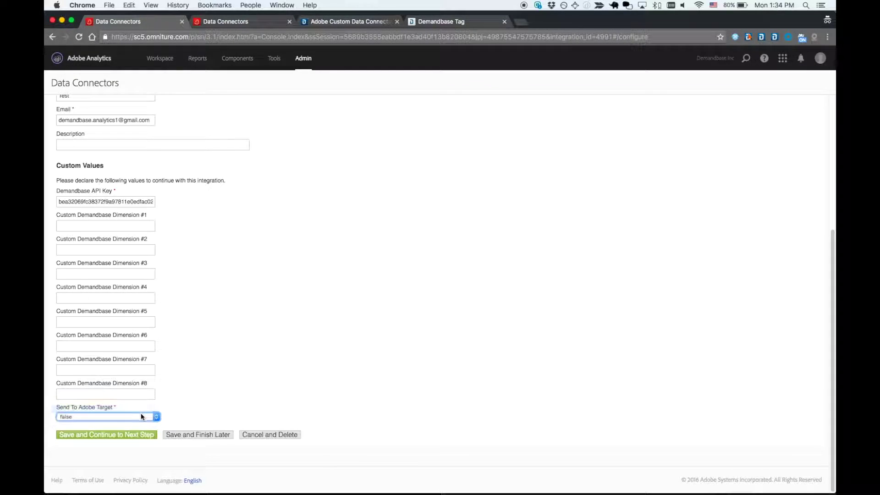
{"action": "left_click", "coordinate": [141, 414]}
{"action": "left_click", "coordinate": [130, 422]}
{"action": "left_click", "coordinate": [127, 440]}
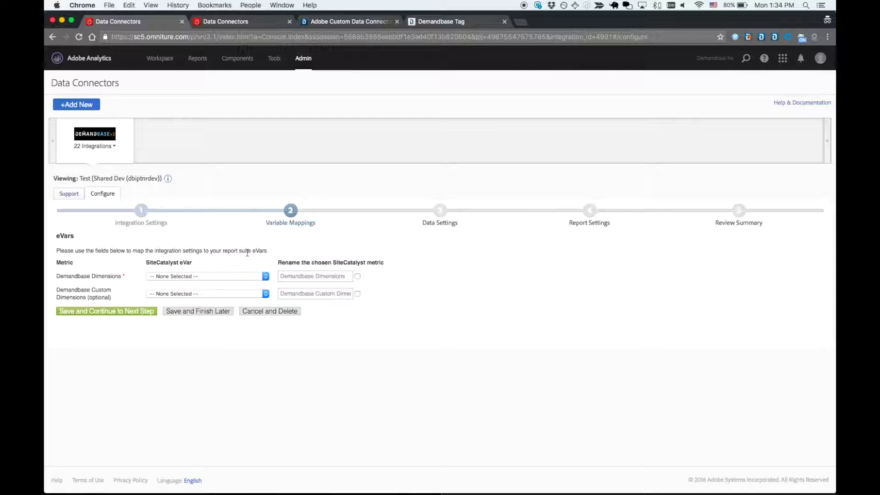
Map Demandbase Dimensions to Audience (eVar 1) and Demandbase Custom Dimensions to Audience Segment (eVar 2).
{"action": "left_click", "coordinate": [240, 275]}
{"action": "left_click", "coordinate": [227, 284]}
{"action": "left_click", "coordinate": [217, 294]}
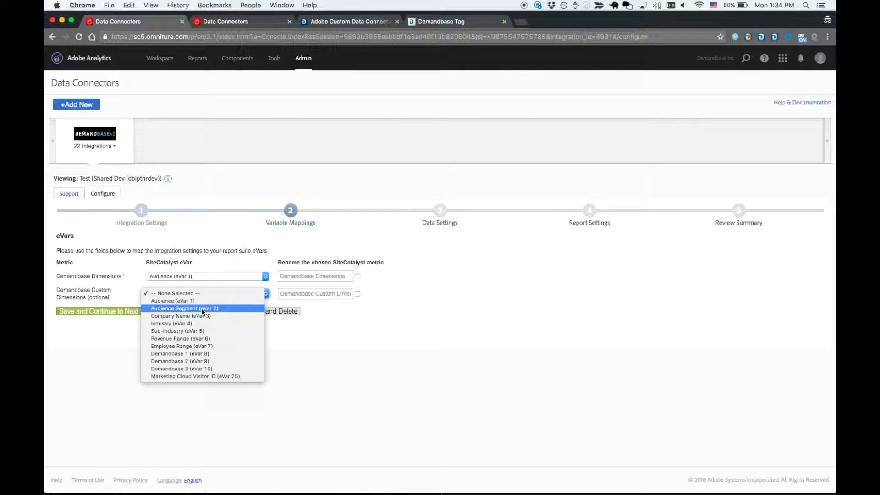
{"action": "left_click", "coordinate": [208, 308]}
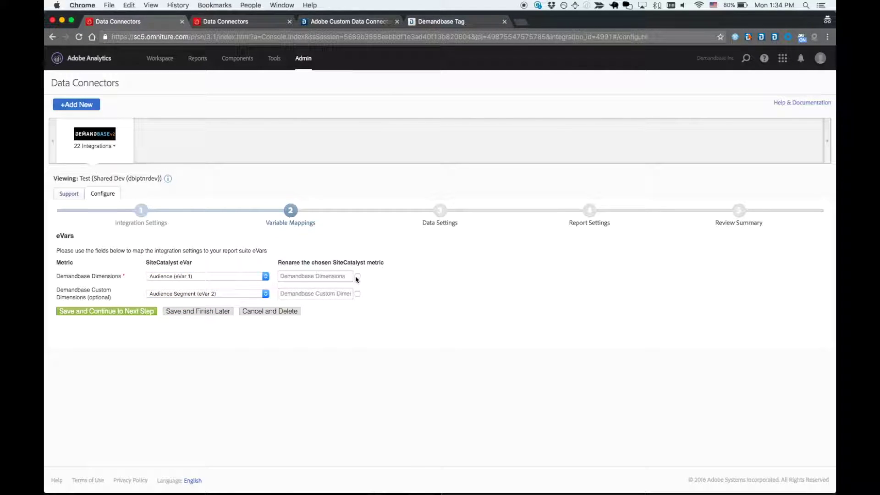
Enable renaming of both chosen eVars to their Demandbase names, then save and continue to the data settings.
{"action": "left_click", "coordinate": [358, 277]}
{"action": "left_click", "coordinate": [357, 294]}
{"action": "left_click", "coordinate": [348, 279]}
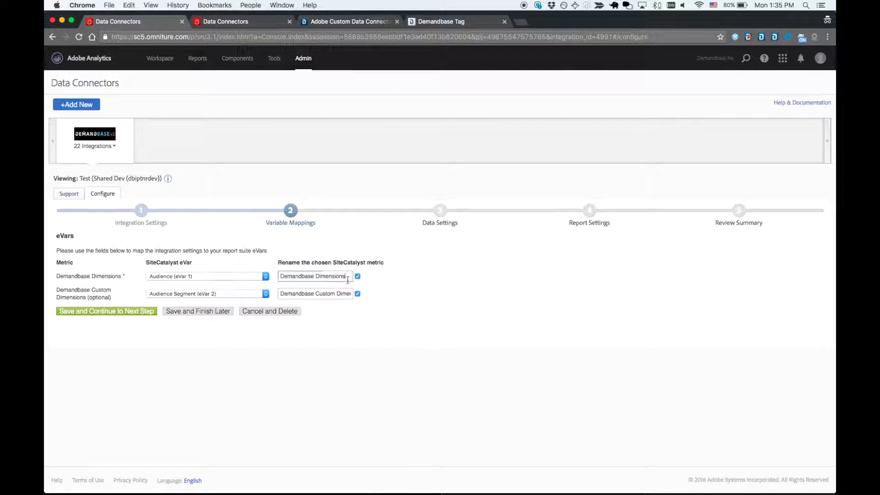
{"action": "left_click", "coordinate": [101, 311]}
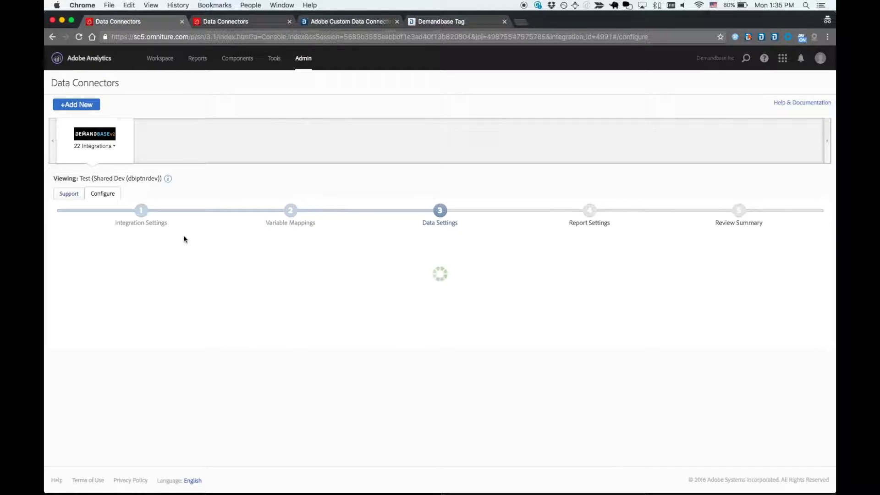
Examine the classifications for Audience (eVar 1) and Audience Segment (eVar 2), including Dimensions 1 to 8 and the classification rule sets.
{"action": "scroll", "coordinate": [184, 238], "scroll_direction": "down", "scroll_amount": 5}
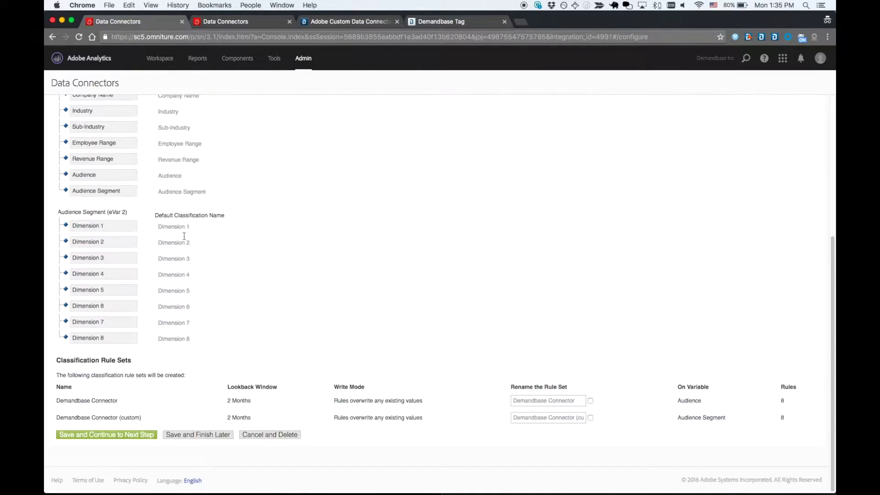
{"action": "scroll", "coordinate": [184, 236], "scroll_direction": "up", "scroll_amount": 3}
{"action": "scroll", "coordinate": [127, 220], "scroll_direction": "down", "scroll_amount": 3}
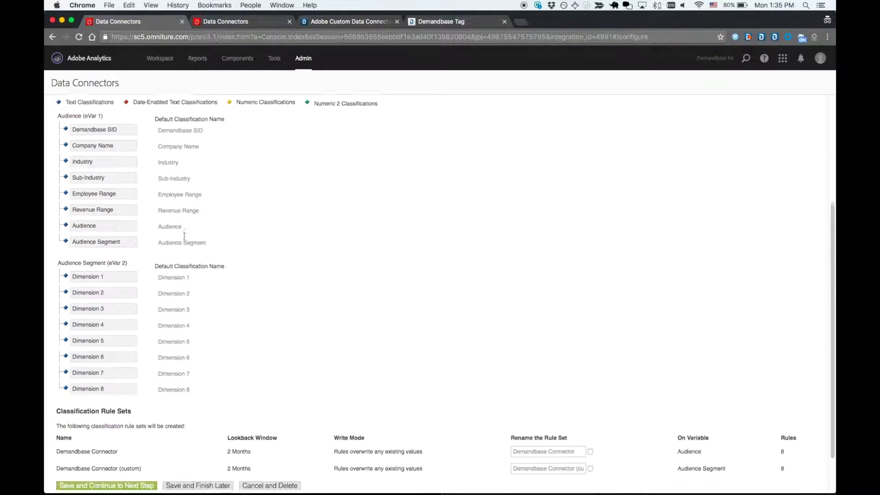
{"action": "triple_click", "coordinate": [113, 225]}
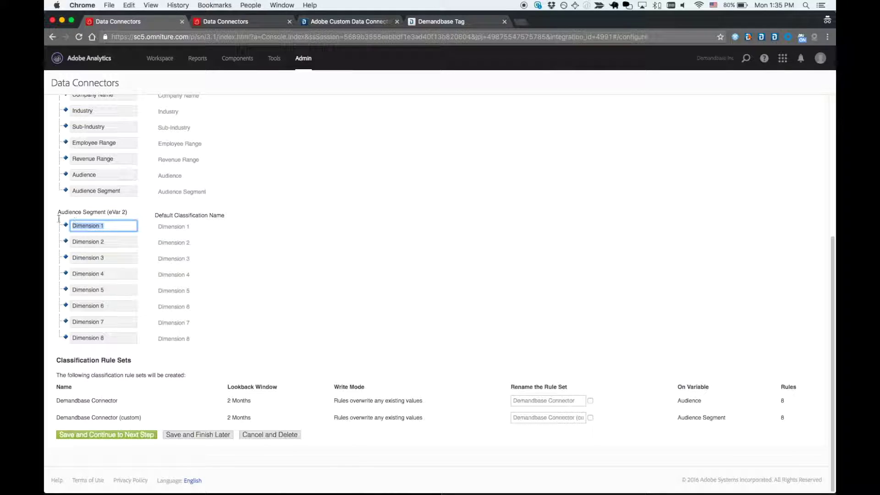
{"action": "left_click_drag", "start_coordinate": [113, 243], "coordinate": [58, 243]}
{"action": "left_click_drag", "start_coordinate": [110, 260], "coordinate": [55, 276]}
{"action": "left_click", "coordinate": [111, 290]}
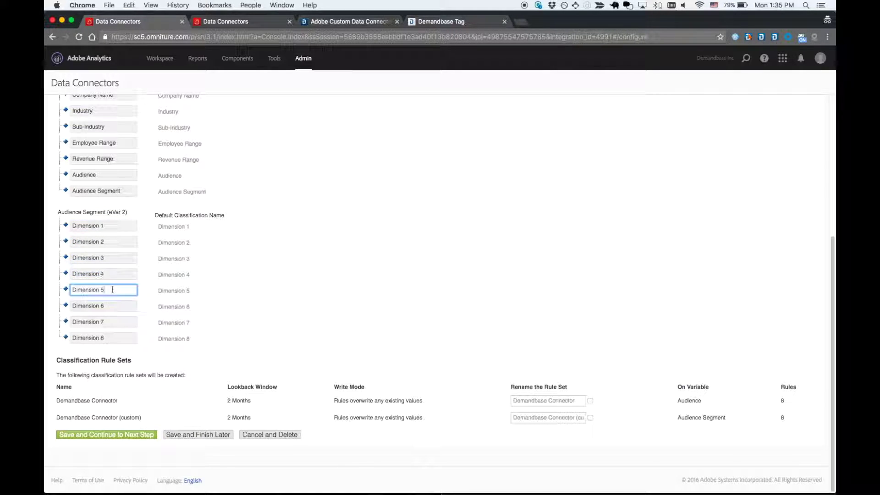
{"action": "scroll", "coordinate": [202, 271], "scroll_direction": "up", "scroll_amount": 5}
{"action": "triple_click", "coordinate": [188, 226]}
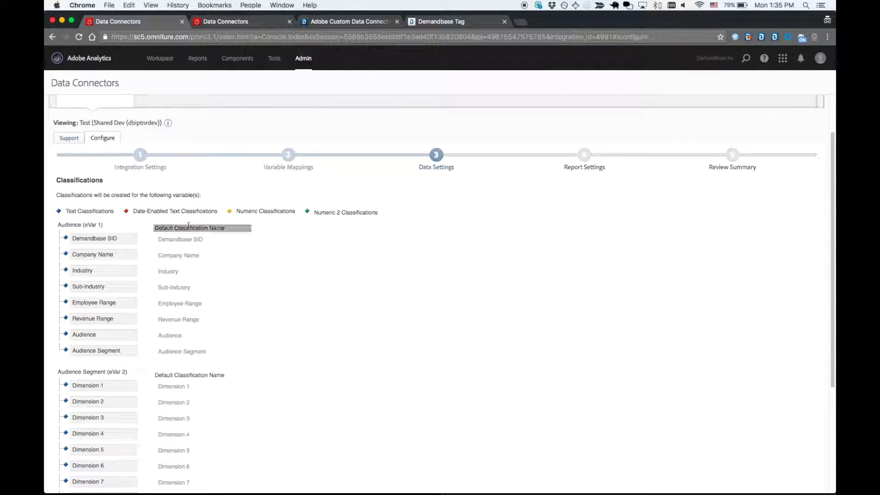
{"action": "scroll", "coordinate": [188, 226], "scroll_direction": "down", "scroll_amount": 3}
{"action": "left_click", "coordinate": [202, 264]}
{"action": "scroll", "coordinate": [203, 261], "scroll_direction": "up", "scroll_amount": 5}
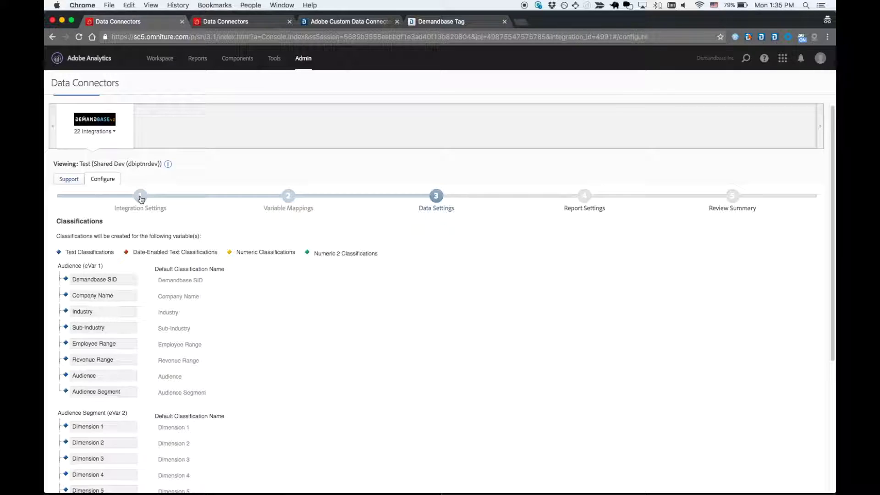
{"action": "scroll", "coordinate": [204, 249], "scroll_direction": "down", "scroll_amount": 5}
{"action": "scroll", "coordinate": [205, 250], "scroll_direction": "up", "scroll_amount": 5}
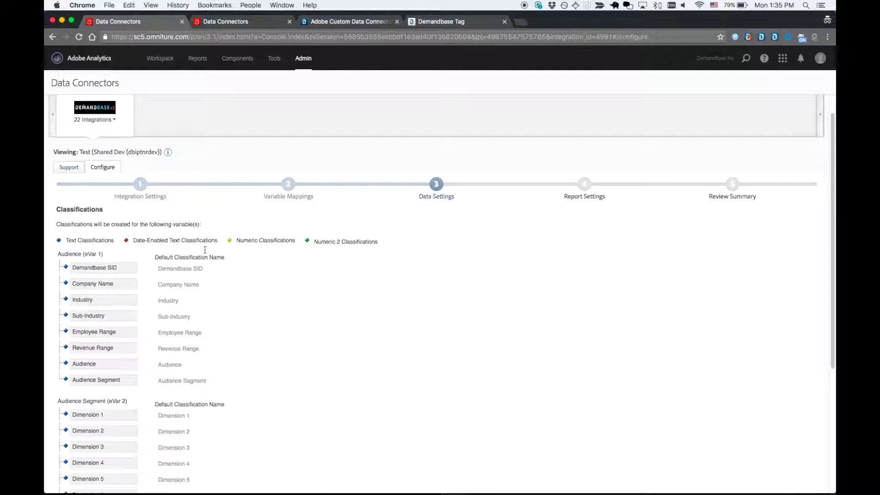
Return to the Integration Settings stage and locate the custom Demandbase dimension fields.
{"action": "left_click", "coordinate": [142, 189]}
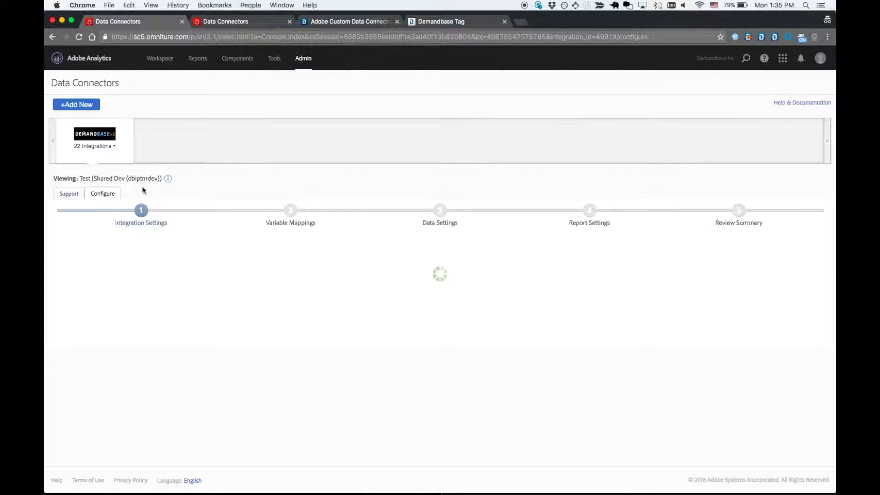
{"action": "scroll", "coordinate": [143, 190], "scroll_direction": "down", "scroll_amount": 5}
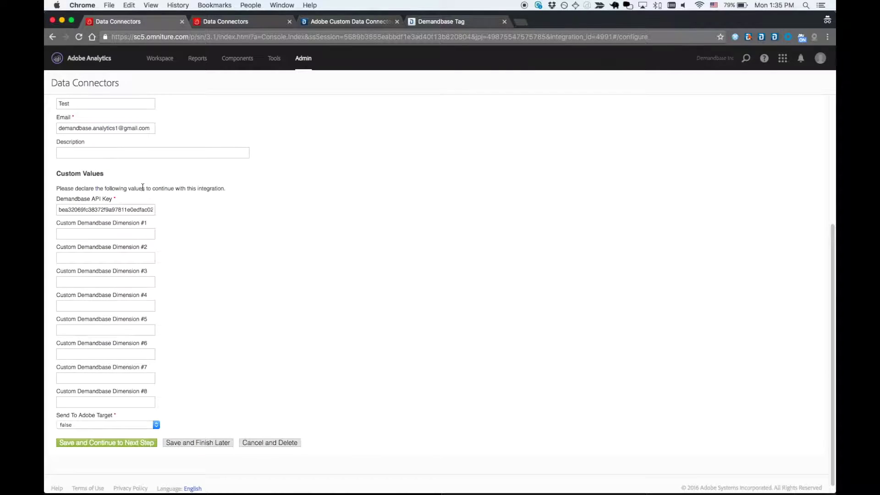
{"action": "left_click", "coordinate": [111, 225]}
{"action": "left_click", "coordinate": [105, 251]}
{"action": "left_click", "coordinate": [104, 274]}
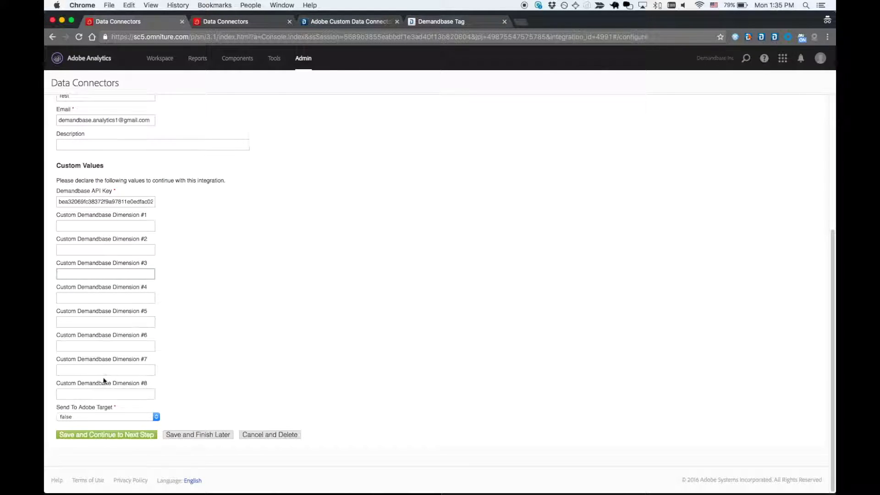
Copy fortune_1000 from the EdTest integration into Custom Demandbase Dimension #1 of the Test integration.
{"action": "left_click", "coordinate": [119, 225]}
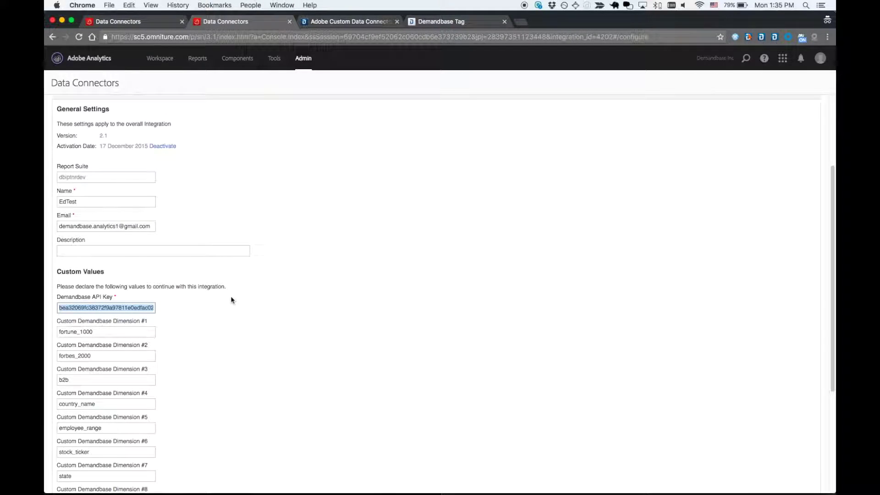
{"action": "scroll", "coordinate": [229, 299], "scroll_direction": "down", "scroll_amount": 4}
{"action": "double_click", "coordinate": [113, 241]}
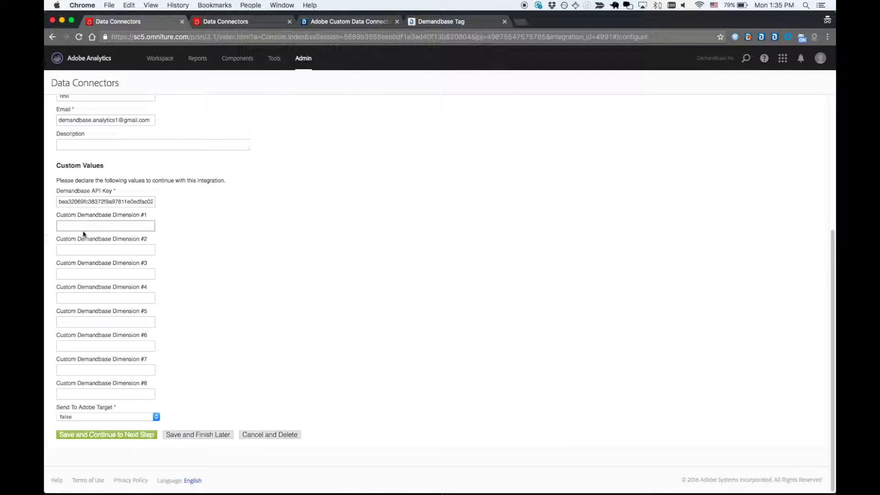
{"action": "type", "text": "fortune_1000"}
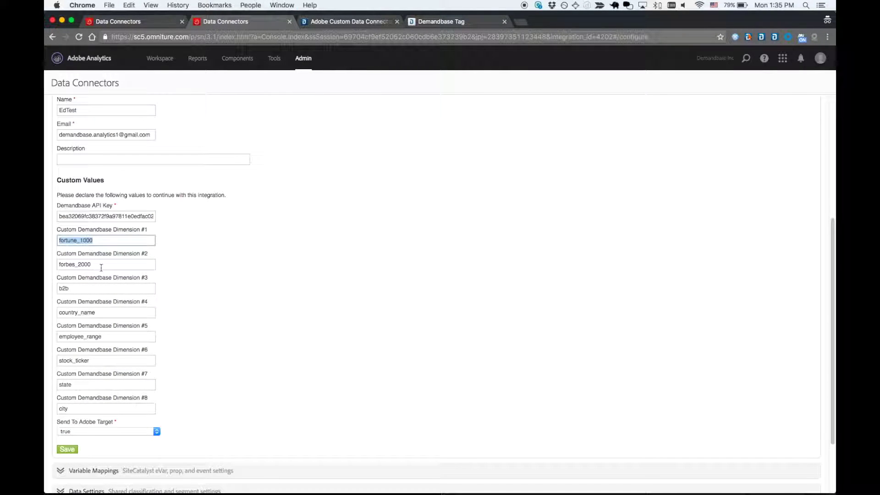
Copy forbes_2000 and b2b from the EdTest integration into Custom Demandbase Dimensions #2 and #3 of the Test integration.
{"action": "double_click", "coordinate": [101, 268]}
{"action": "key", "text": "ctrl+c"}
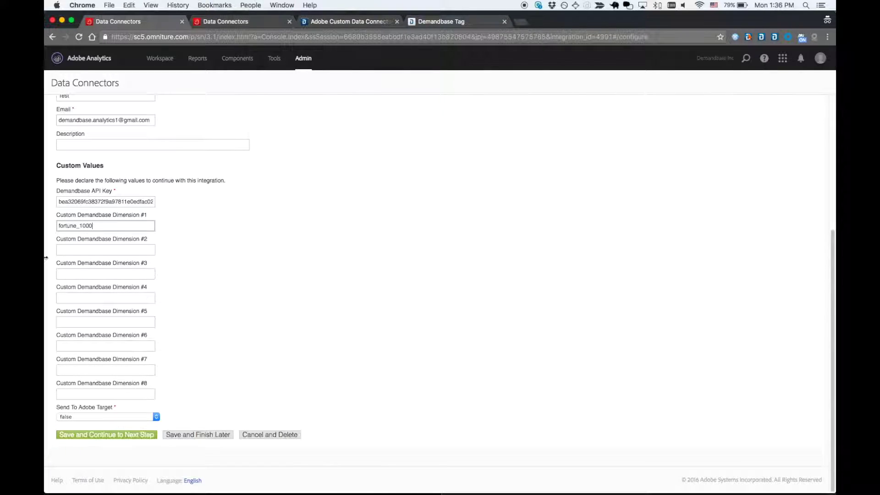
{"action": "left_click", "coordinate": [88, 250]}
{"action": "key", "text": "ctrl+v"}
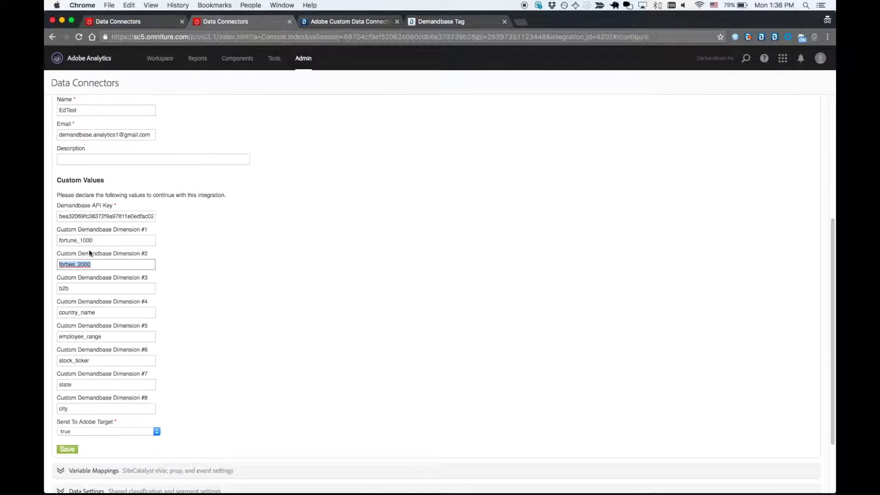
{"action": "double_click", "coordinate": [99, 289]}
{"action": "key", "text": "super+c"}
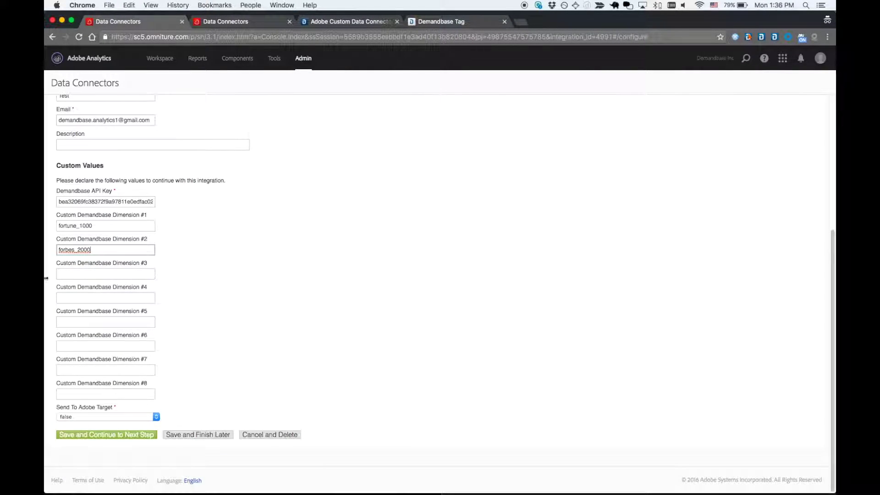
{"action": "left_click", "coordinate": [72, 274]}
{"action": "key", "text": "super+v"}
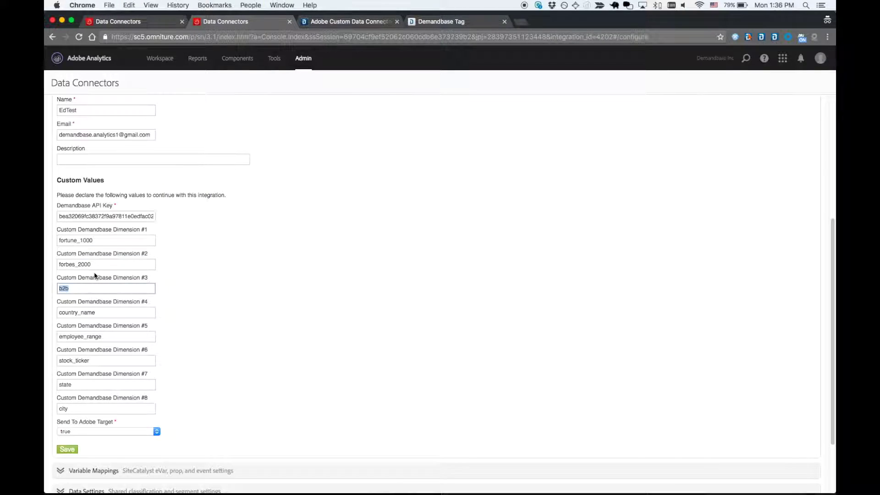
Copy country_name and employee_range from the EdTest integration into Custom Demandbase Dimensions #4 and #5 of the Test integration.
{"action": "double_click", "coordinate": [107, 317]}
{"action": "key", "text": "super+c"}
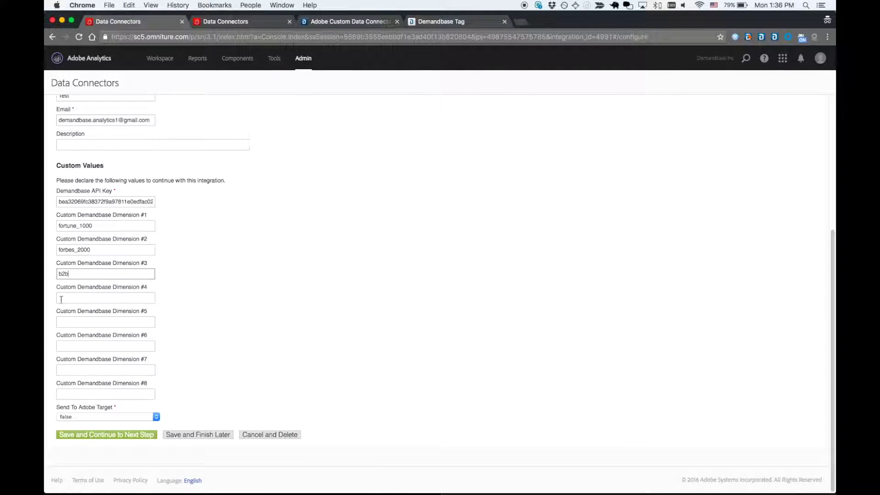
{"action": "left_click", "coordinate": [90, 302]}
{"action": "key", "text": "super+v"}
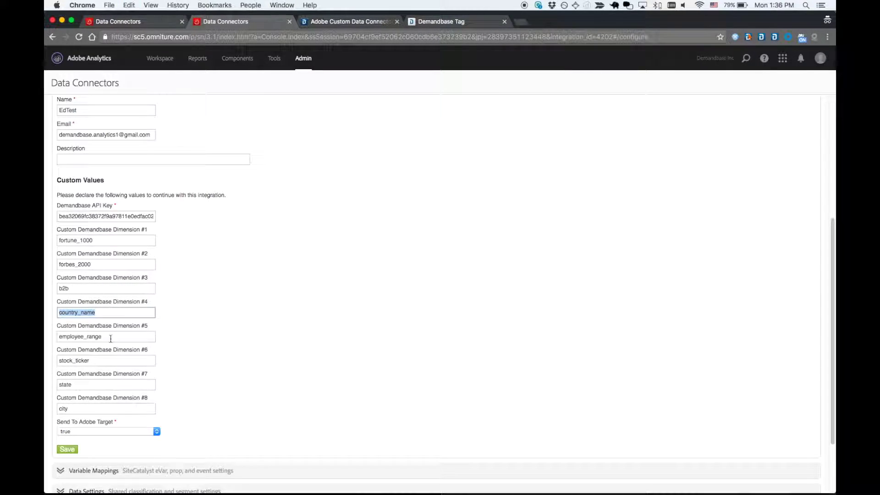
{"action": "double_click", "coordinate": [111, 337]}
{"action": "key", "text": "super+c"}
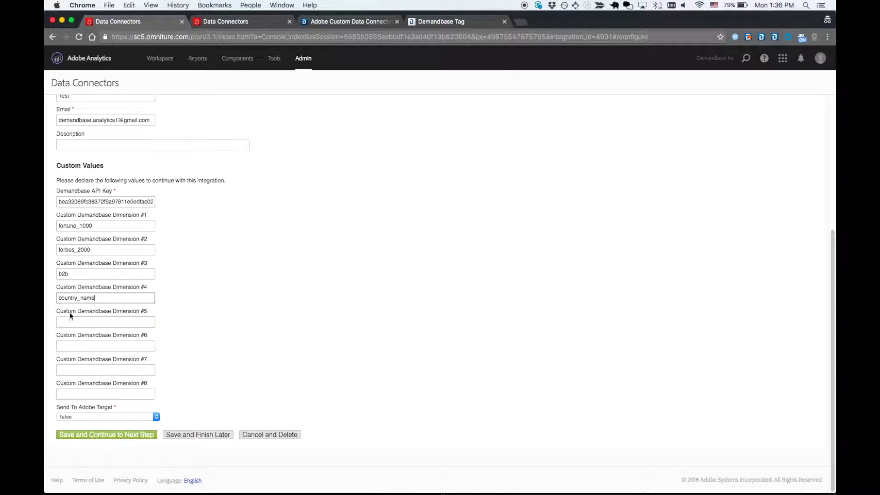
{"action": "left_click", "coordinate": [98, 322]}
{"action": "key", "text": "super+v"}
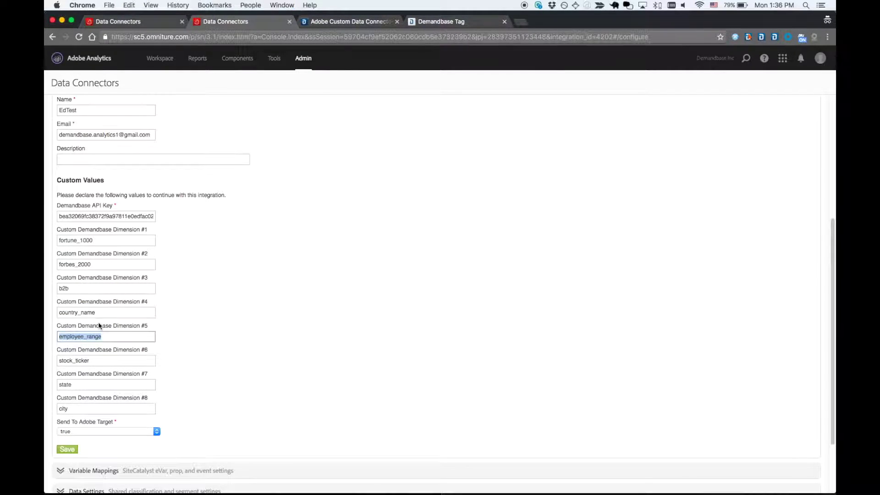
Copy stock_ticker and state from the EdTest integration into Custom Demandbase Dimensions #6 and #7 of the Test integration.
{"action": "double_click", "coordinate": [114, 361]}
{"action": "key", "text": "super+c"}
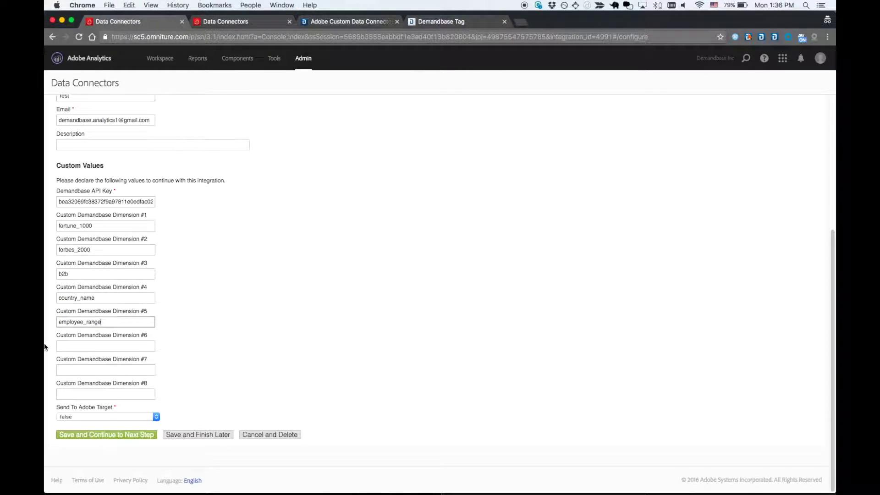
{"action": "left_click", "coordinate": [76, 346]}
{"action": "key", "text": "super+v"}
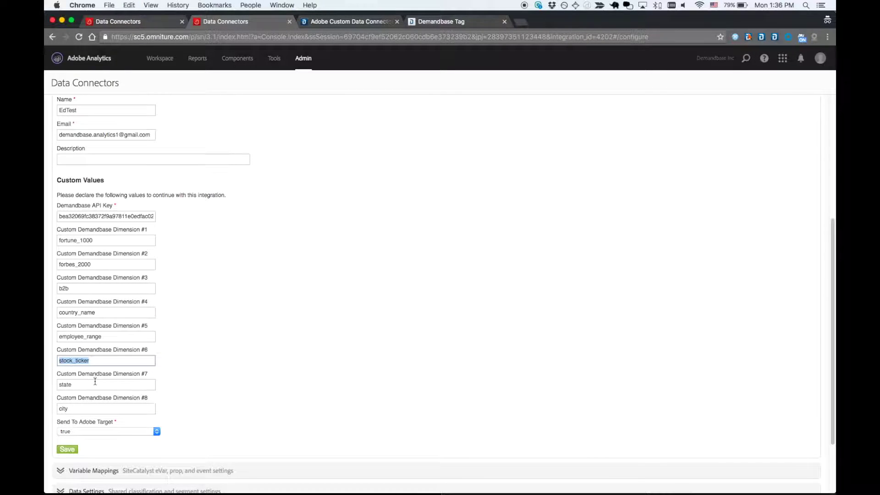
{"action": "double_click", "coordinate": [95, 383]}
{"action": "key", "text": "super+c"}
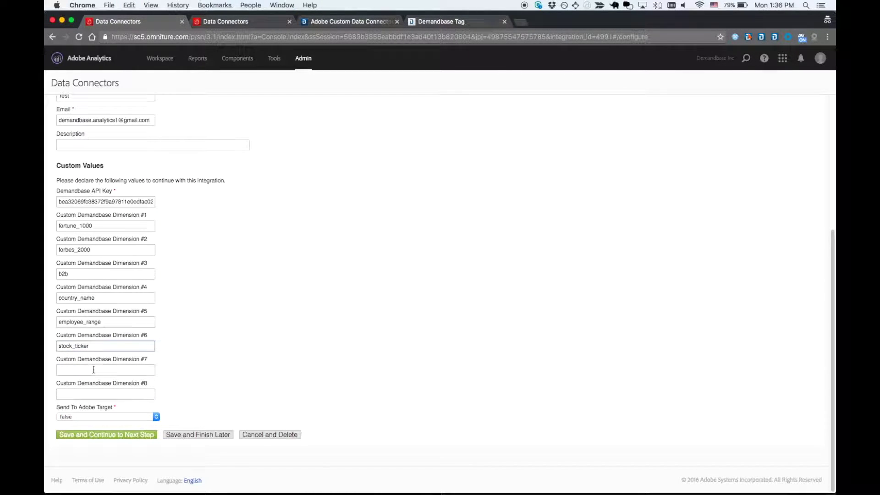
{"action": "left_click", "coordinate": [93, 370]}
{"action": "key", "text": "super+v"}
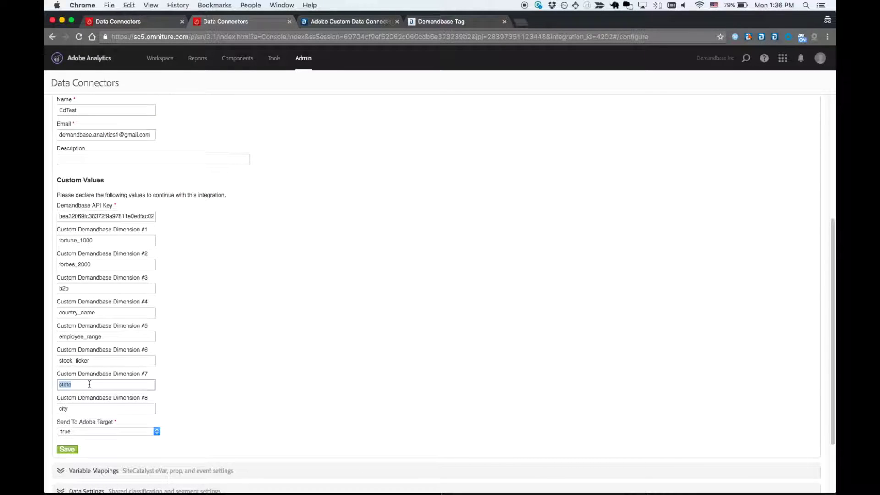
Copy city from the EdTest integration into Custom Demandbase Dimension #8 of the Test integration.
{"action": "double_click", "coordinate": [85, 411]}
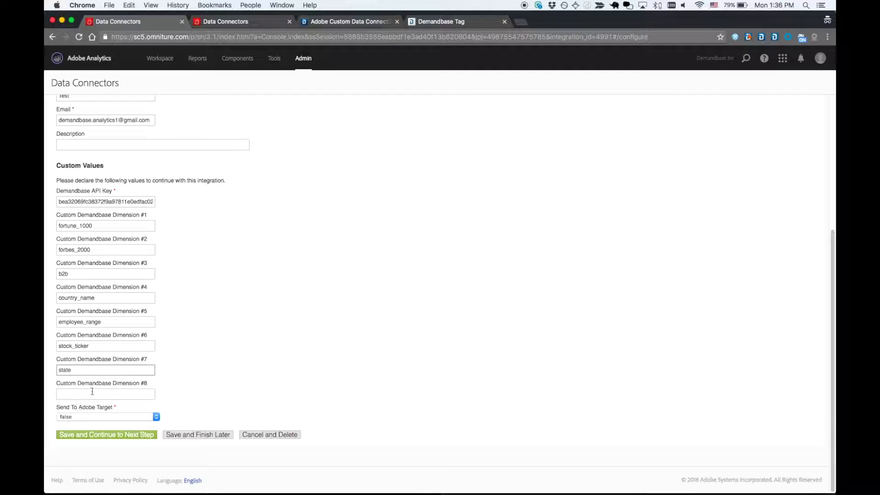
{"action": "left_click", "coordinate": [92, 391]}
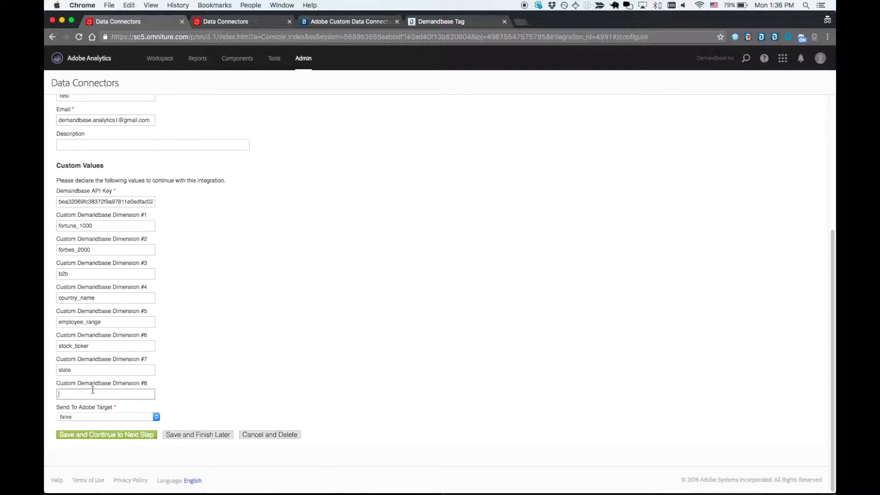
{"action": "left_click", "coordinate": [208, 349]}
Review the custom Demandbase dimension values and the general settings of the Test integration.
{"action": "left_click_drag", "start_coordinate": [100, 225], "coordinate": [45, 220]}
{"action": "left_click", "coordinate": [99, 250]}
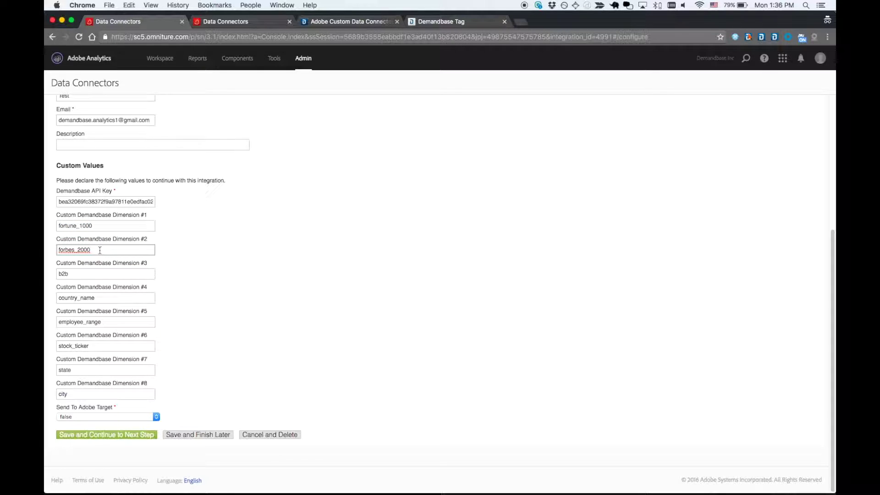
{"action": "left_click_drag", "start_coordinate": [99, 250], "coordinate": [46, 247]}
{"action": "left_click", "coordinate": [65, 274]}
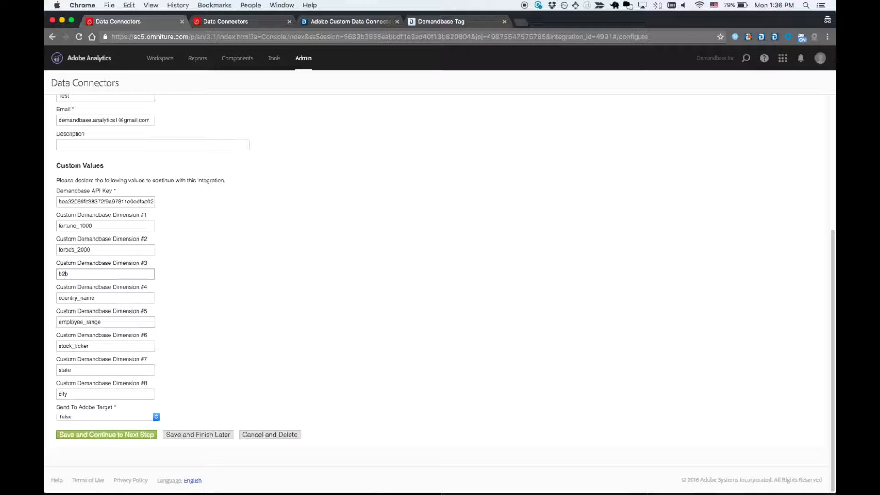
{"action": "left_click", "coordinate": [188, 285]}
{"action": "scroll", "coordinate": [188, 285], "scroll_direction": "up", "scroll_amount": 5}
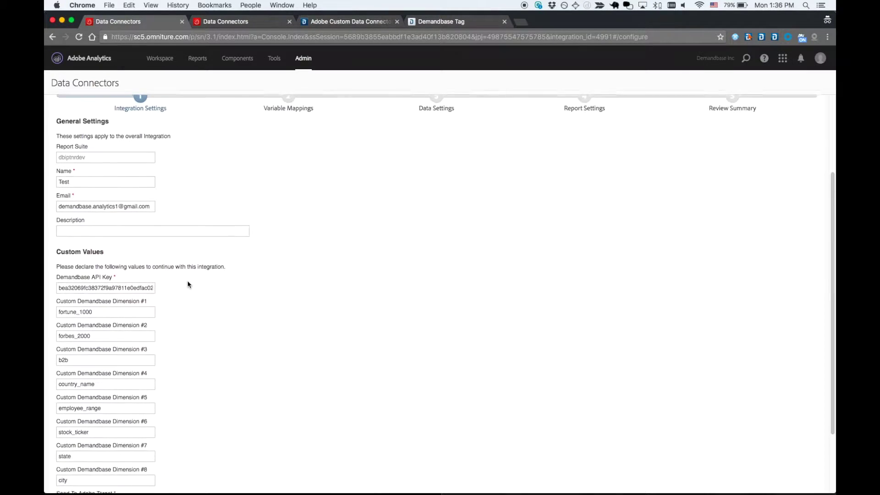
{"action": "scroll", "coordinate": [188, 285], "scroll_direction": "down", "scroll_amount": 5}
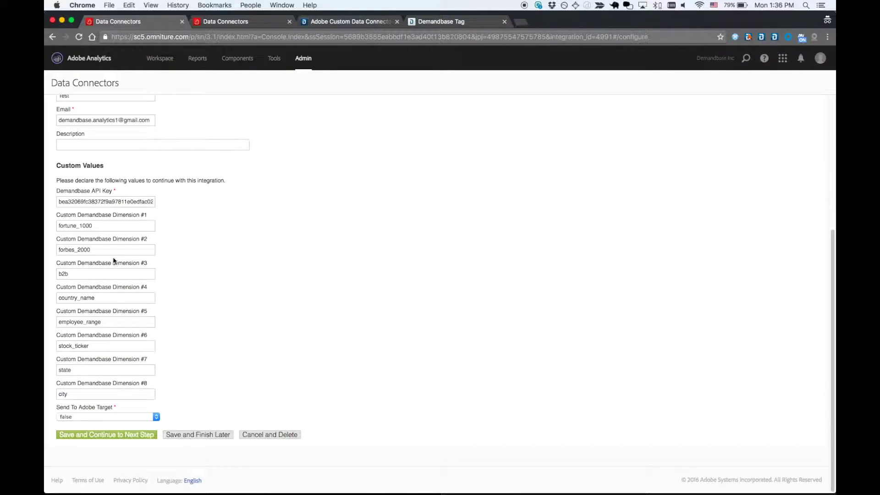
{"action": "scroll", "coordinate": [107, 226], "scroll_direction": "up", "scroll_amount": 5}
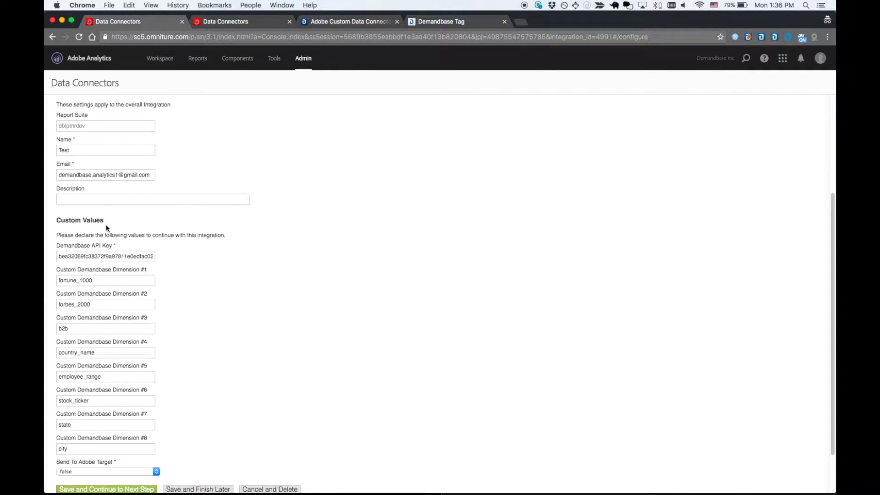
{"action": "scroll", "coordinate": [193, 265], "scroll_direction": "down", "scroll_amount": 5}
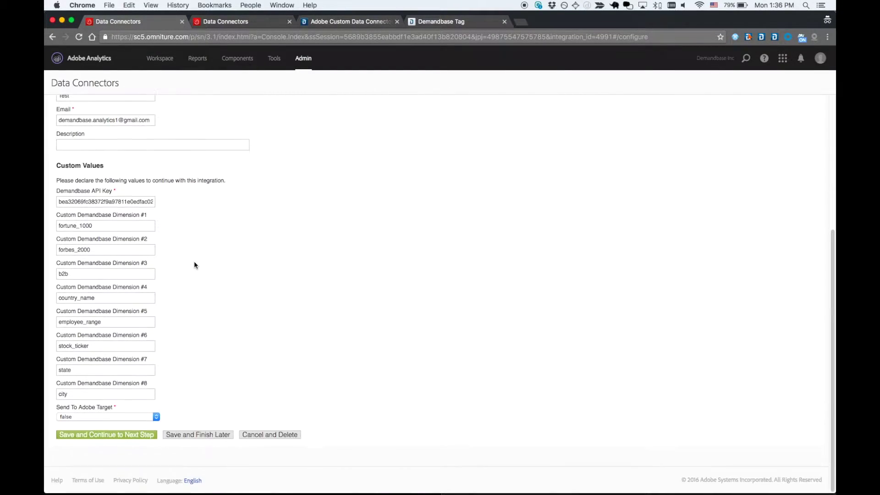
Save the integration settings and go to the Data Settings stage, showing the Audience Segment (eVar 2) classifications.
{"action": "scroll", "coordinate": [222, 360], "scroll_direction": "up", "scroll_amount": 5}
{"action": "scroll", "coordinate": [230, 353], "scroll_direction": "down", "scroll_amount": 3}
{"action": "scroll", "coordinate": [231, 351], "scroll_direction": "down", "scroll_amount": 3}
{"action": "left_click", "coordinate": [82, 434]}
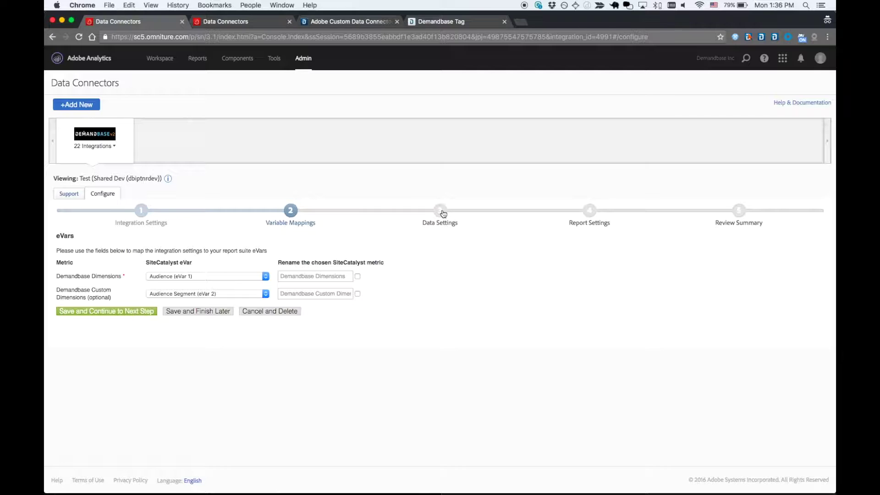
{"action": "left_click", "coordinate": [442, 213]}
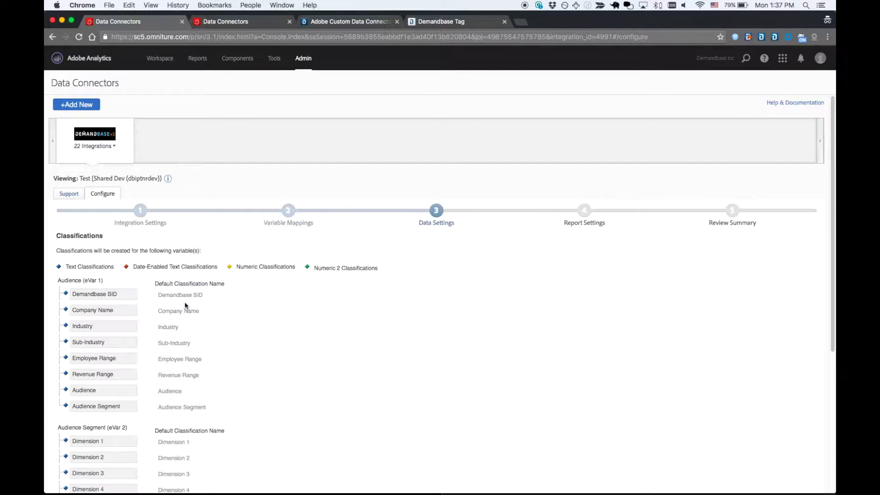
{"action": "scroll", "coordinate": [185, 305], "scroll_direction": "down", "scroll_amount": 5}
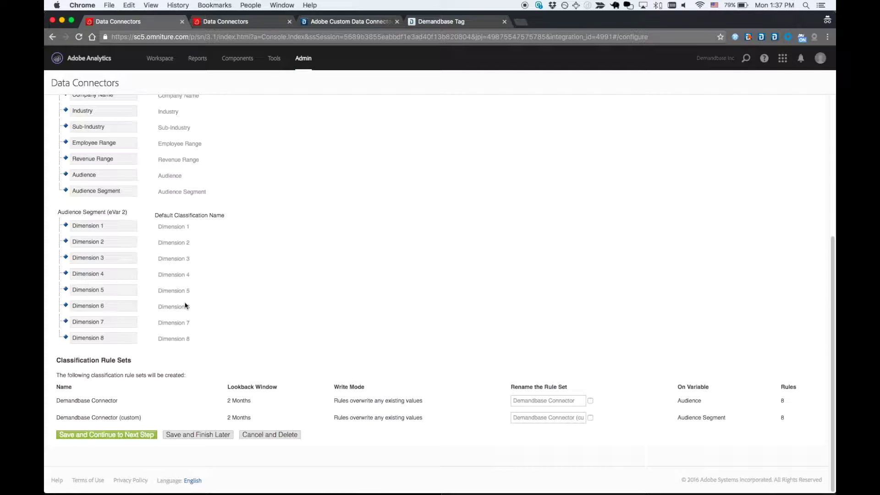
{"action": "scroll", "coordinate": [185, 305], "scroll_direction": "up", "scroll_amount": 3}
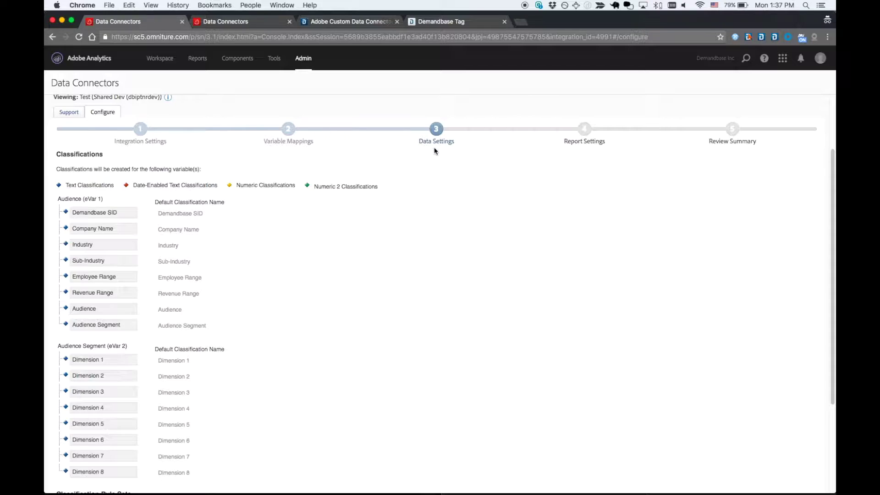
{"action": "scroll", "coordinate": [297, 240], "scroll_direction": "down", "scroll_amount": 3}
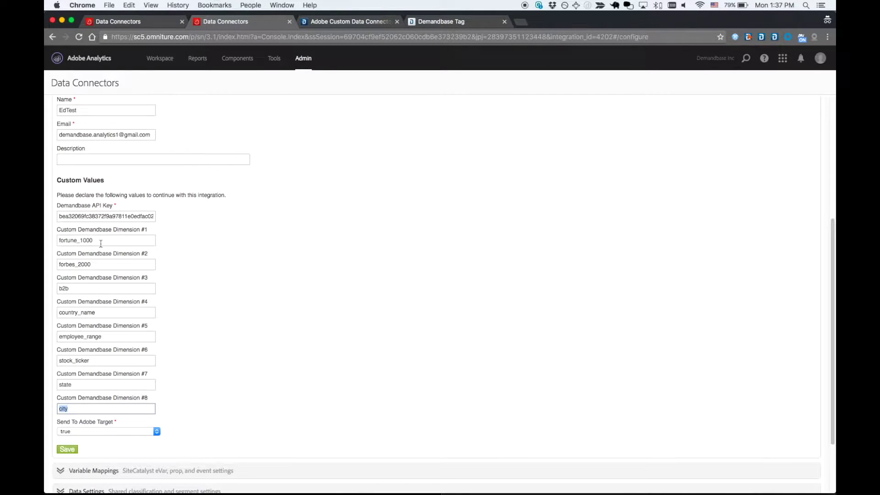
Check Custom Demandbase Dimension #1 in the EdTest integration and rename the Dimension 1 classification of the Test integration as Fortune 1000.
{"action": "left_click_drag", "start_coordinate": [121, 239], "coordinate": [45, 233]}
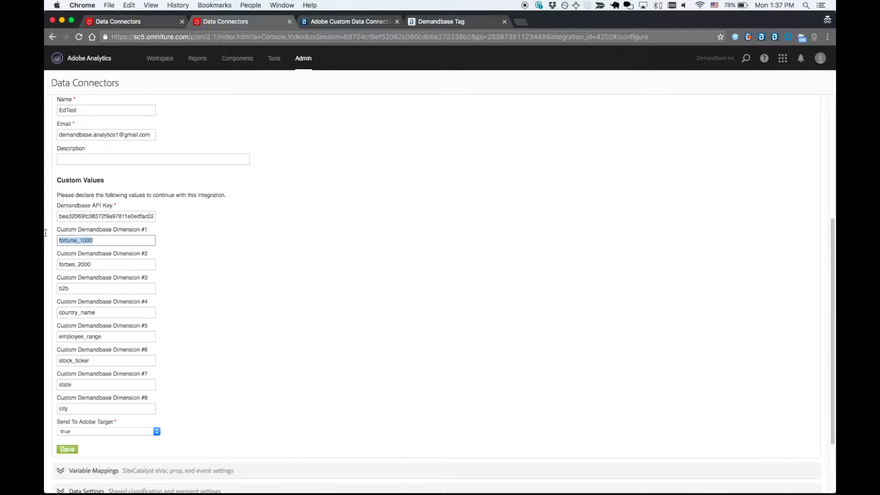
{"action": "left_click", "coordinate": [121, 242]}
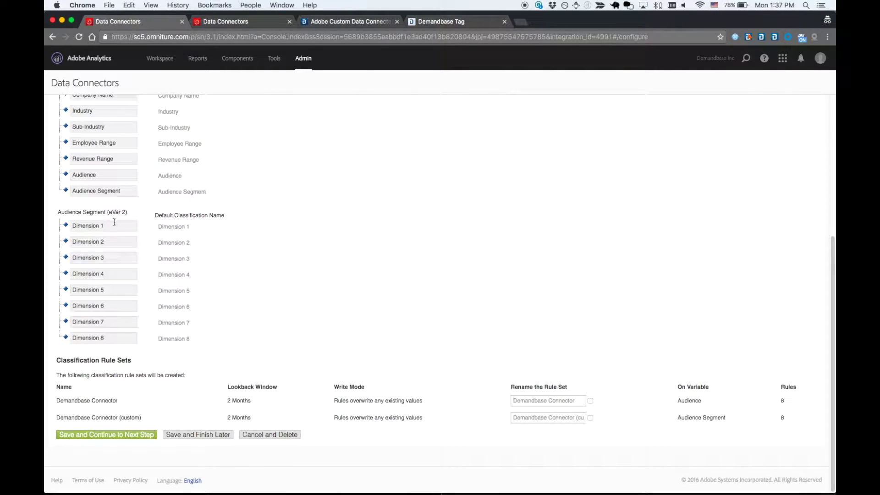
{"action": "left_click_drag", "start_coordinate": [114, 223], "coordinate": [46, 214]}
{"action": "type", "text": "F"}
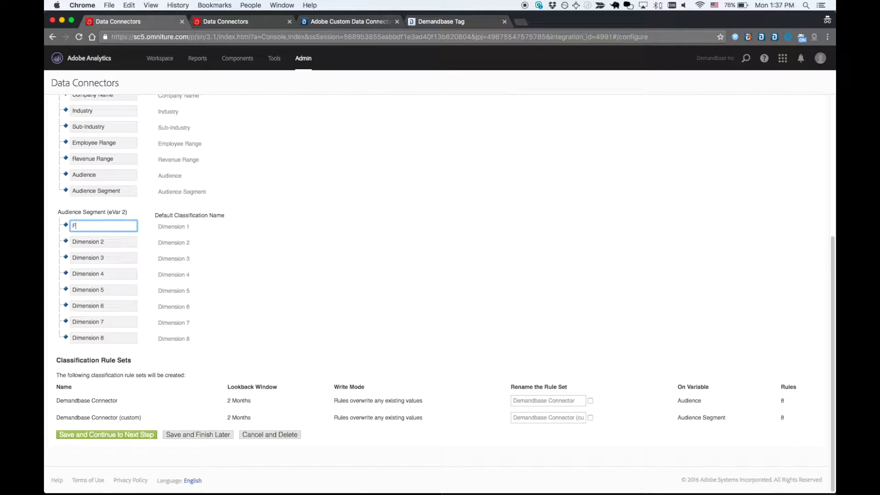
{"action": "type", "text": "ortune 1000"}
Check the second custom dimension in the EdTest integration and rename the Dimension 2 classification of the Test integration as Forbes 2000.
{"action": "left_click", "coordinate": [116, 244]}
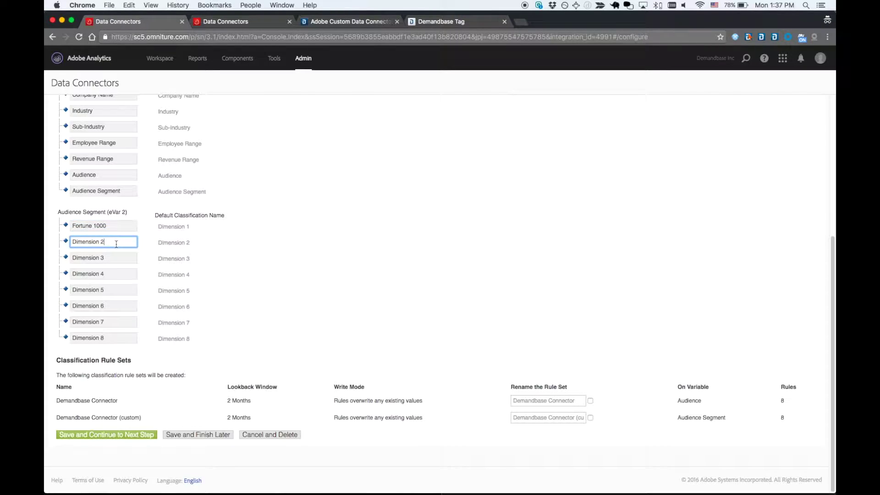
{"action": "key", "text": "alt+super+Right"}
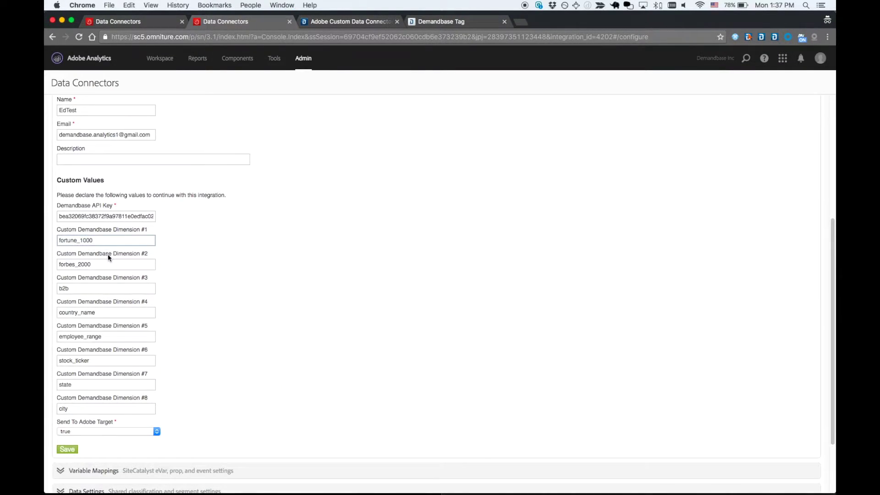
{"action": "key", "text": "alt+super+Left"}
{"action": "key", "text": "super+a"}
{"action": "type", "text": "Forbes"}
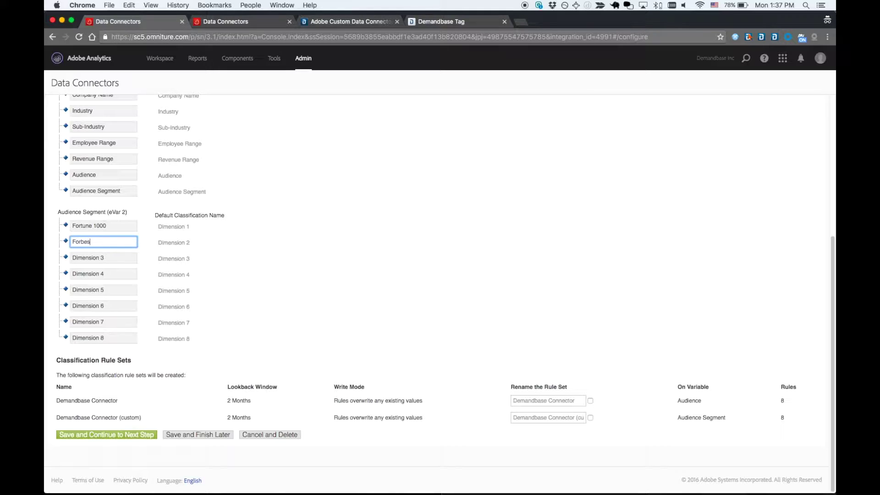
{"action": "type", "text": " 2000"}
Check the third custom dimension in the EdTest integration and rename the Dimension 3 classification of the Test integration as Demandbase B2B.
{"action": "key", "text": "Tab"}
{"action": "key", "text": "alt+super+Right"}
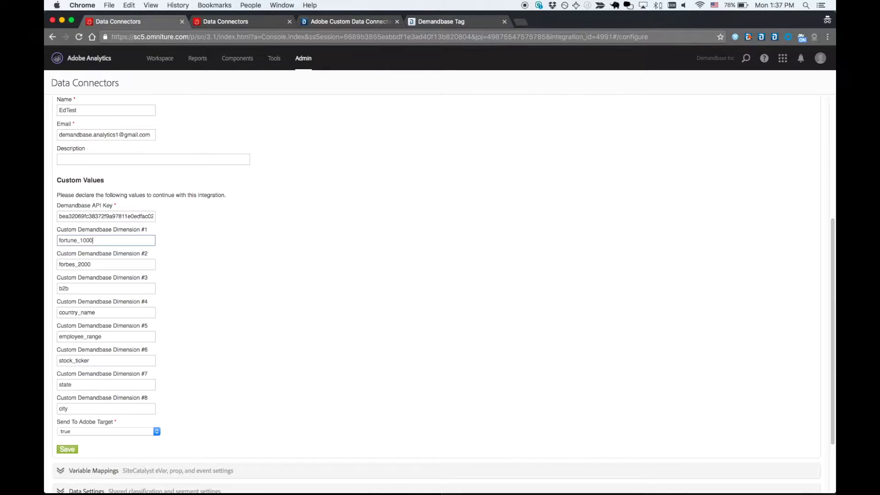
{"action": "left_click", "coordinate": [83, 287]}
{"action": "key", "text": "super+a"}
{"action": "key", "text": "alt+super+Left"}
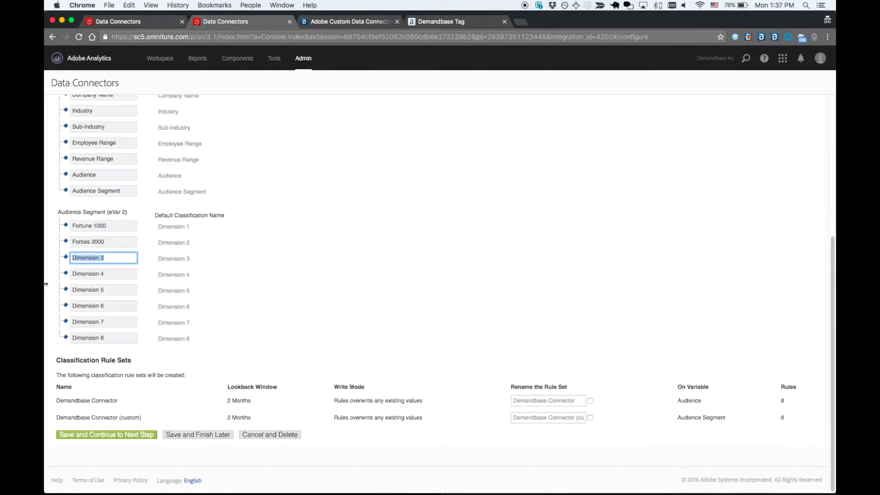
{"action": "type", "text": "Demandbase B2B"}
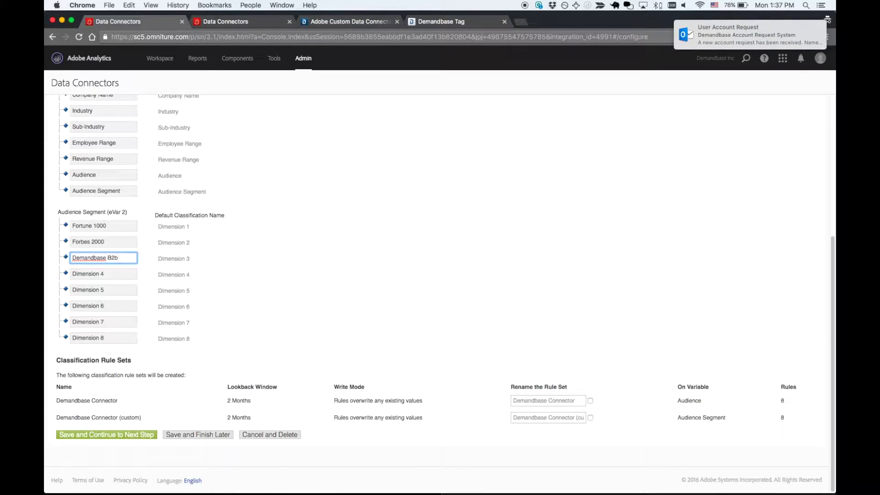
Rename the Dimension 4 classification of the Test integration as Country Name.
{"action": "key", "text": "Tab"}
{"action": "type", "text": "Demandbase "}
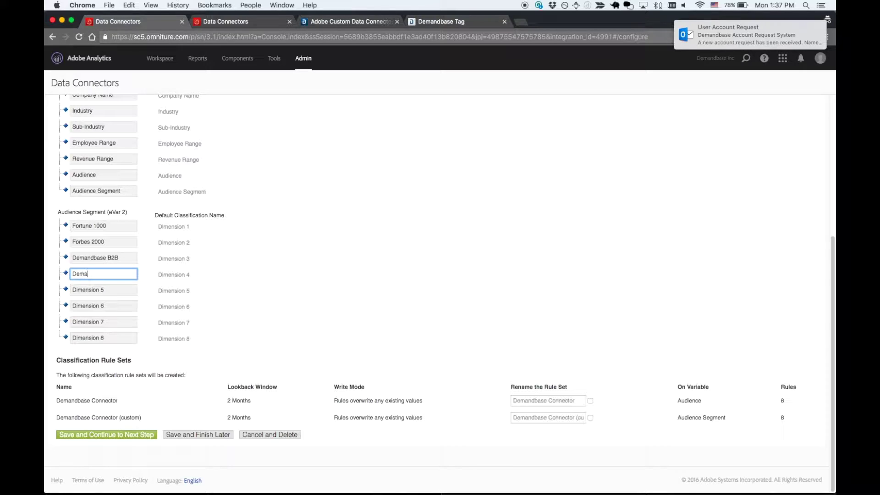
{"action": "type", "text": "B2C"}
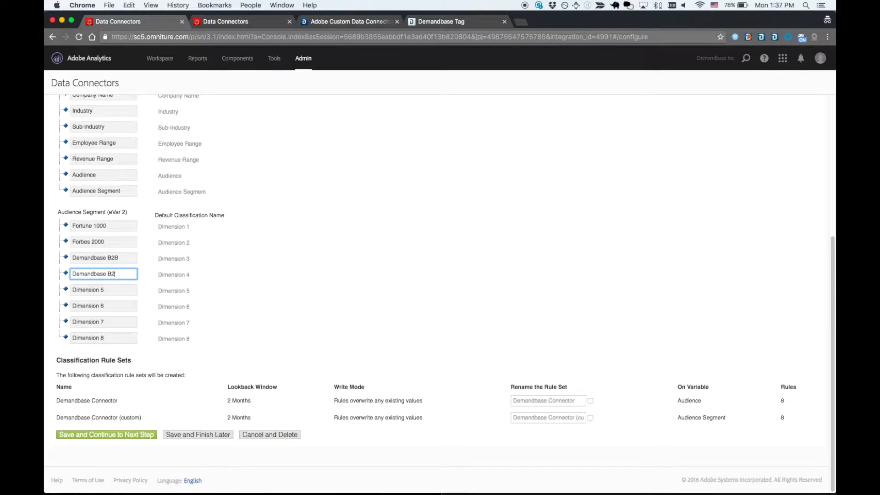
{"action": "key", "text": "BackSpace"}
{"action": "key", "text": "BackSpace"}
{"action": "key", "text": "BackSpace"}
{"action": "key", "text": "BackSpace"}
{"action": "type", "text": "Country Came"}
Rename the Dimension 5 classification as Employee Range and the Dimension 6 classification as Stock Ticker, matching the EdTest custom dimensions.
{"action": "key", "text": "Tab"}
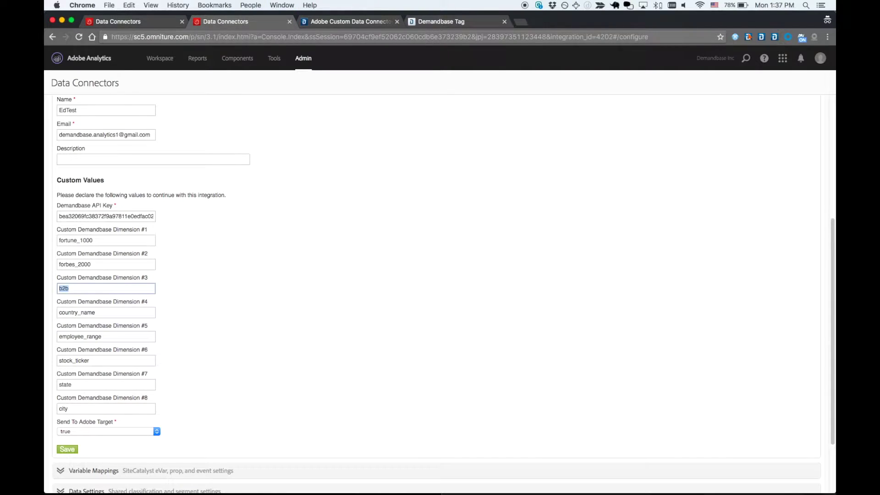
{"action": "type", "text": "Employee Ra"}
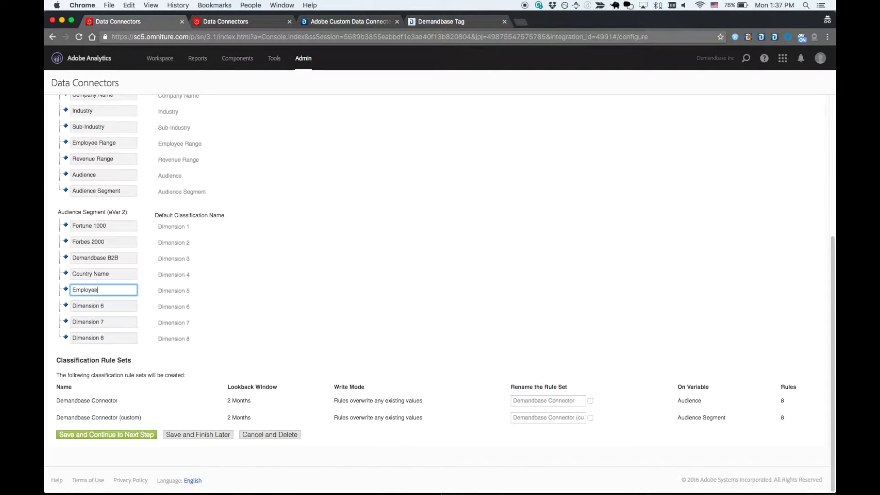
{"action": "type", "text": "nge"}
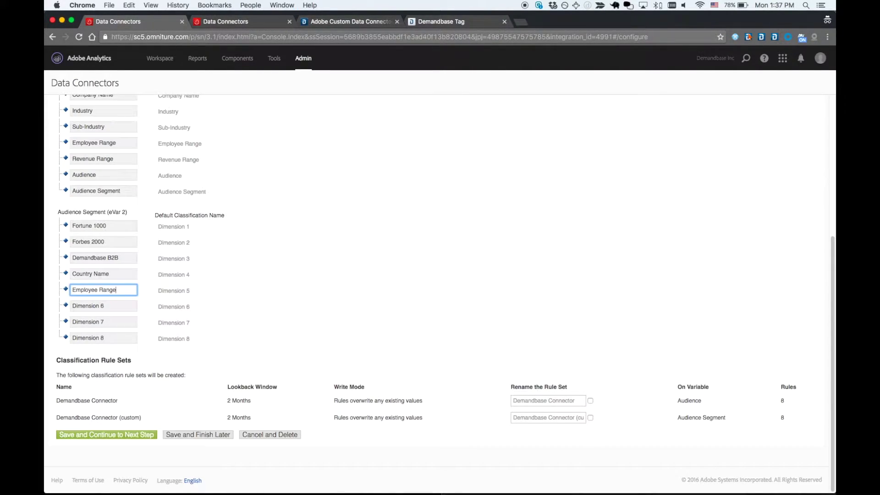
{"action": "key", "text": "Tab"}
{"action": "type", "text": "Stock Ticker"}
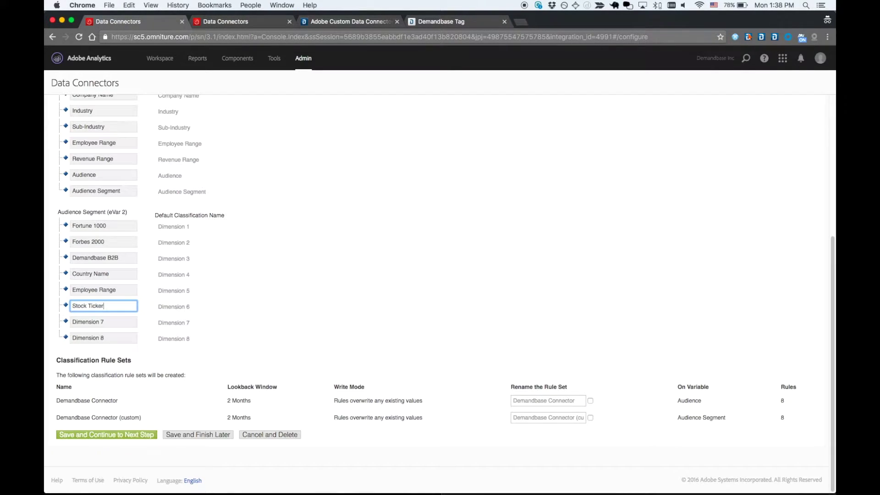
Rename the Dimension 7 classification as State and the Dimension 8 classification as City.
{"action": "key", "text": "Tab"}
{"action": "type", "text": "State"}
{"action": "key", "text": "Tab"}
{"action": "type", "text": "C"}
{"action": "key", "text": "Tab"}
{"action": "left_click", "coordinate": [274, 350]}
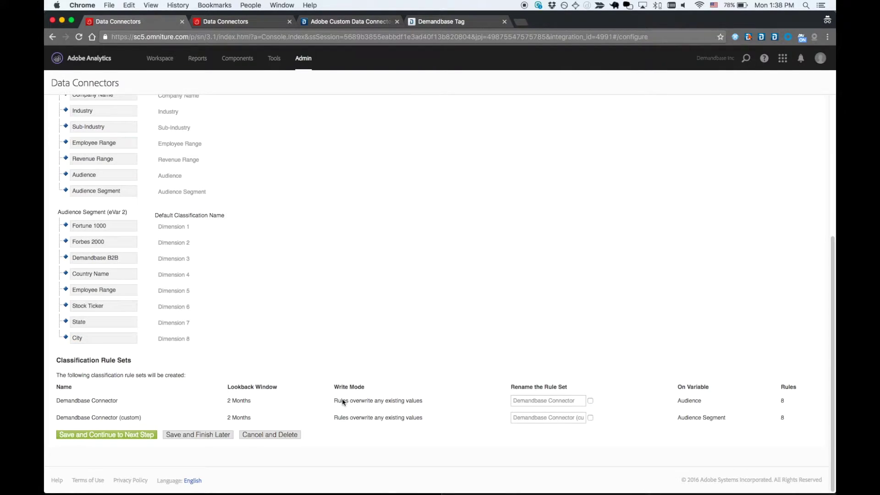
Enable the rename option for the Demandbase Connector and Demandbase Connector (custom) classification rule sets, keeping their default names.
{"action": "scroll", "coordinate": [303, 375], "scroll_direction": "up", "scroll_amount": 5}
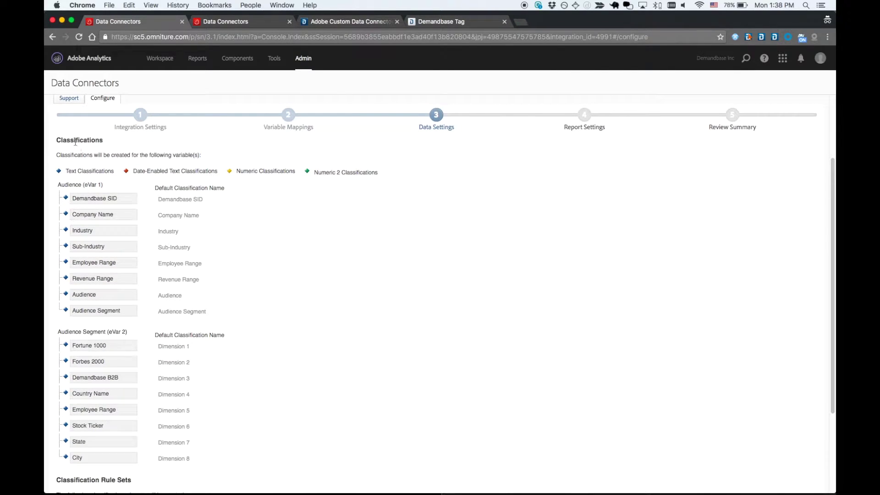
{"action": "scroll", "coordinate": [290, 342], "scroll_direction": "down", "scroll_amount": 5}
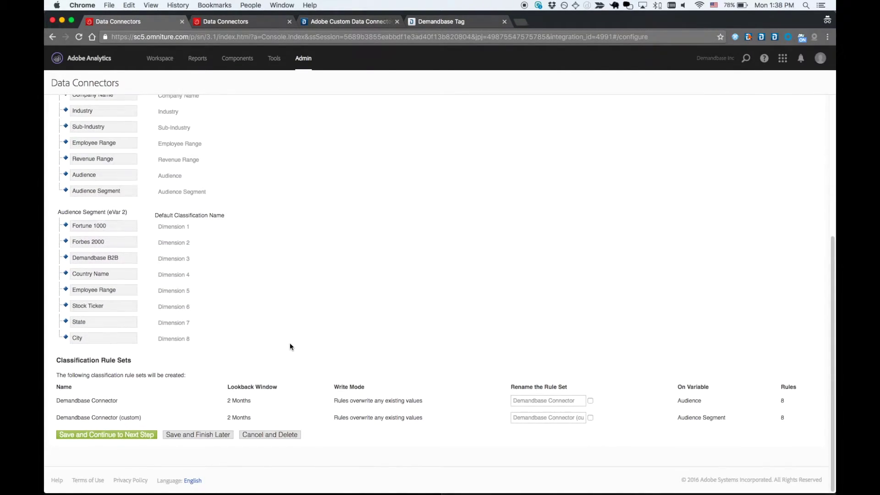
{"action": "left_click", "coordinate": [590, 400]}
{"action": "left_click", "coordinate": [590, 418]}
{"action": "left_click_drag", "start_coordinate": [576, 401], "coordinate": [447, 404]}
{"action": "left_click", "coordinate": [448, 404]}
{"action": "scroll", "coordinate": [448, 404], "scroll_direction": "up", "scroll_amount": 5}
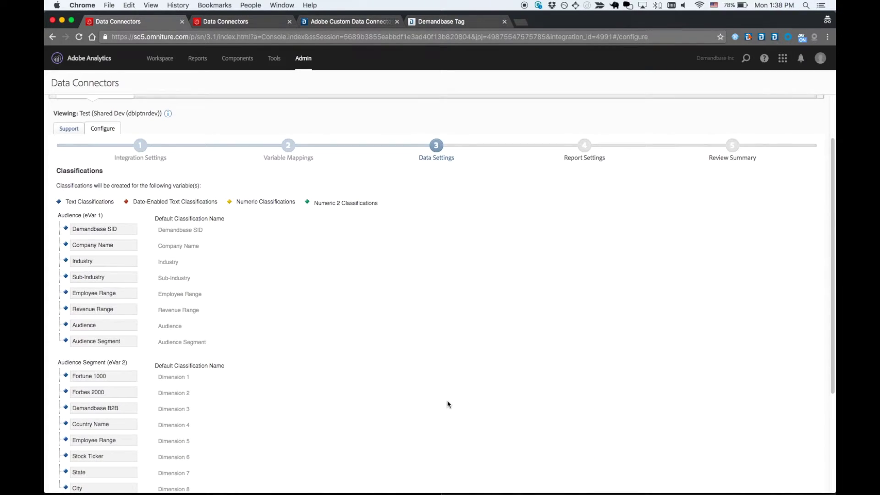
{"action": "scroll", "coordinate": [448, 404], "scroll_direction": "down", "scroll_amount": 2}
{"action": "scroll", "coordinate": [241, 395], "scroll_direction": "down", "scroll_amount": 3}
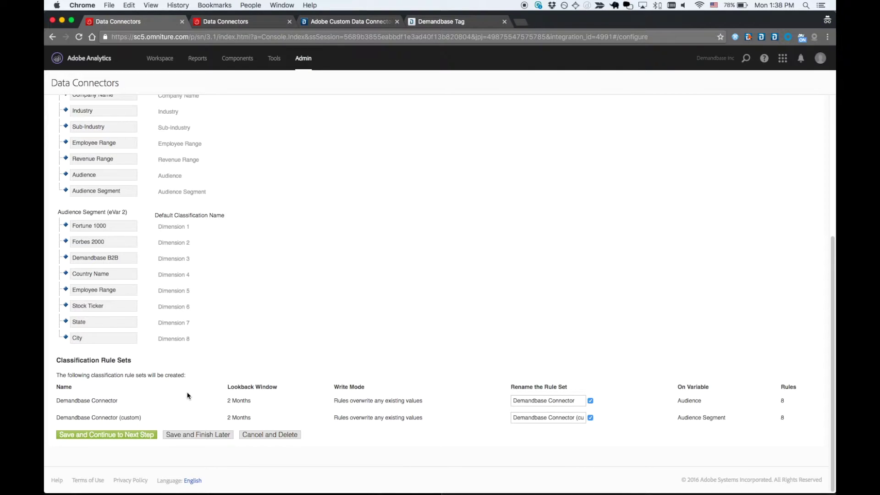
Save the data settings and continue through Report Settings to the Review Summary without creating the Demandbase Integration dashboard.
{"action": "left_click", "coordinate": [137, 435]}
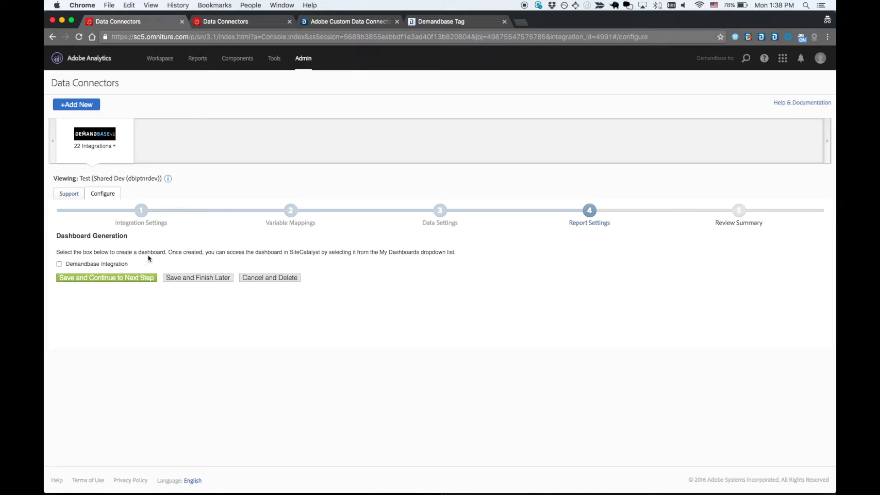
{"action": "left_click", "coordinate": [141, 281]}
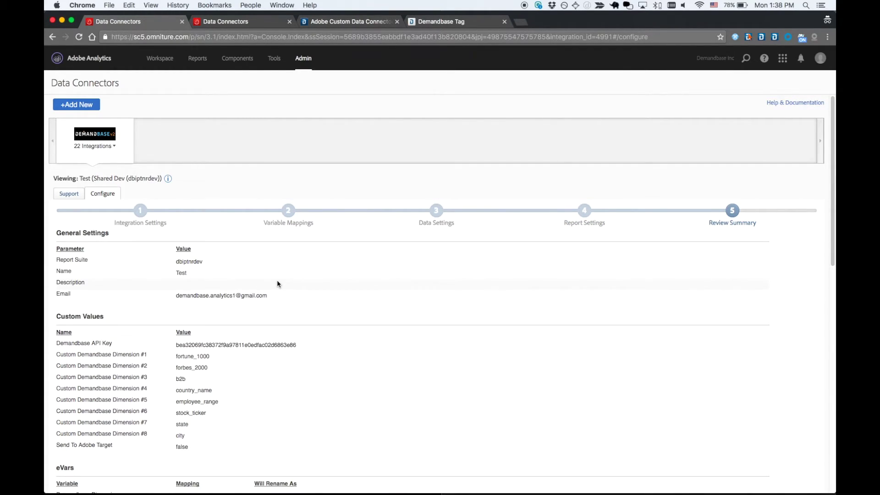
Review the summary's general settings, custom values, eVar mappings, classifications, rule sets and data collection rules.
{"action": "scroll", "coordinate": [277, 284], "scroll_direction": "down", "scroll_amount": 2}
{"action": "scroll", "coordinate": [277, 283], "scroll_direction": "down", "scroll_amount": 3}
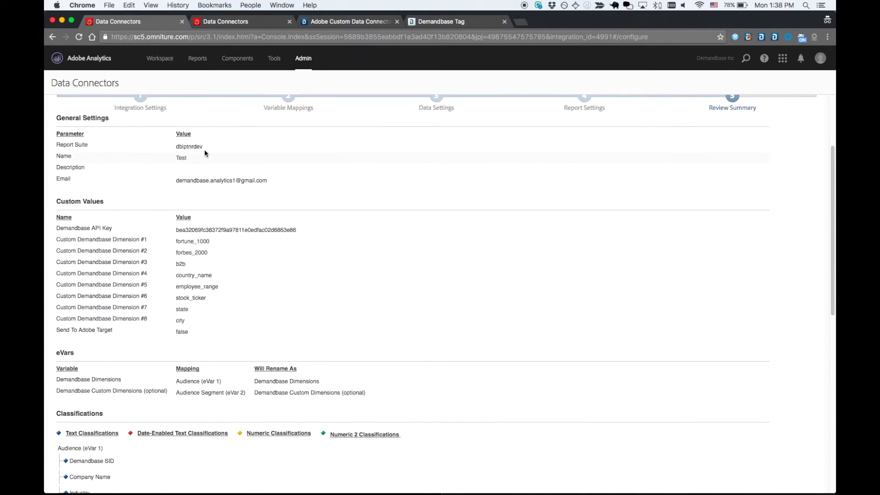
{"action": "scroll", "coordinate": [221, 264], "scroll_direction": "down", "scroll_amount": 3}
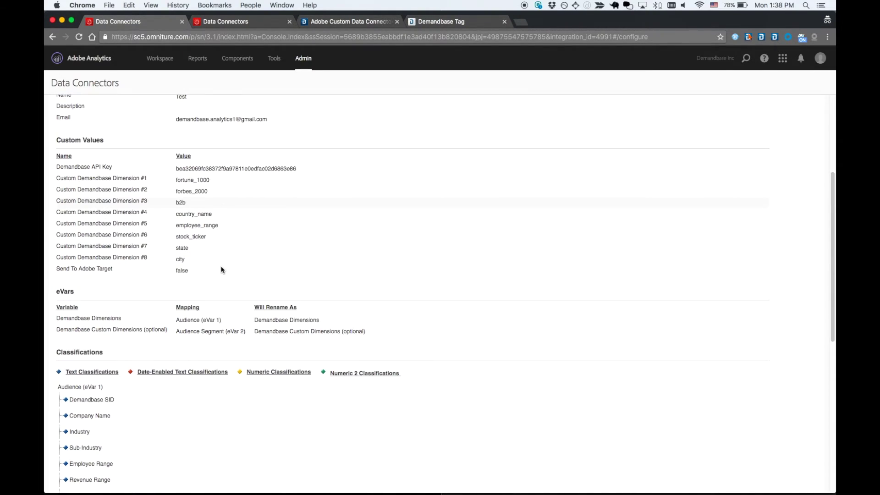
{"action": "scroll", "coordinate": [222, 269], "scroll_direction": "down", "scroll_amount": 4}
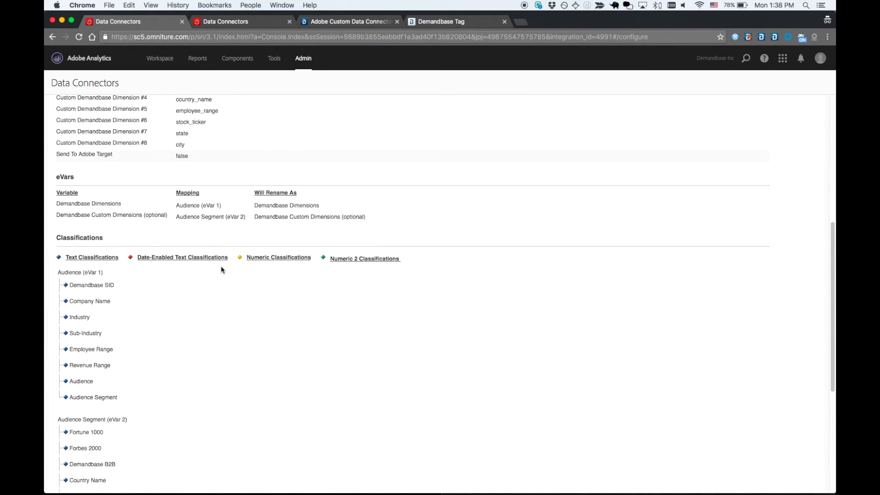
{"action": "scroll", "coordinate": [221, 269], "scroll_direction": "up", "scroll_amount": 5}
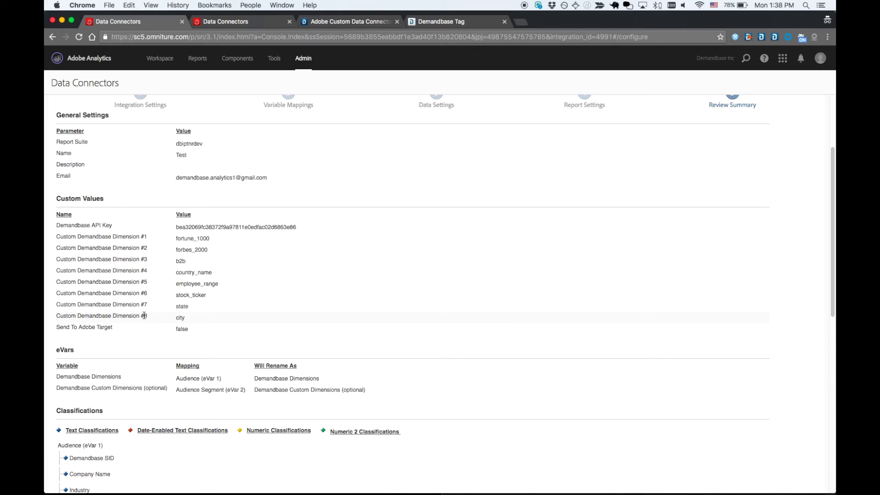
{"action": "scroll", "coordinate": [179, 327], "scroll_direction": "down", "scroll_amount": 5}
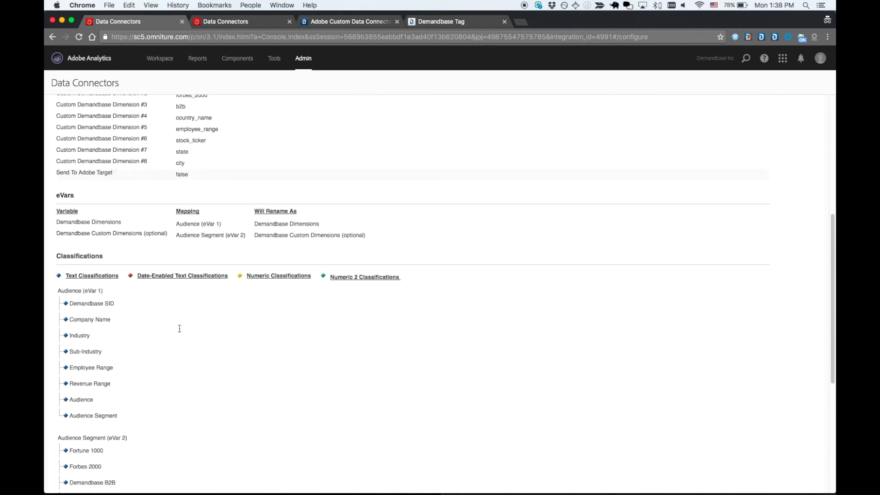
{"action": "scroll", "coordinate": [179, 328], "scroll_direction": "down", "scroll_amount": 1}
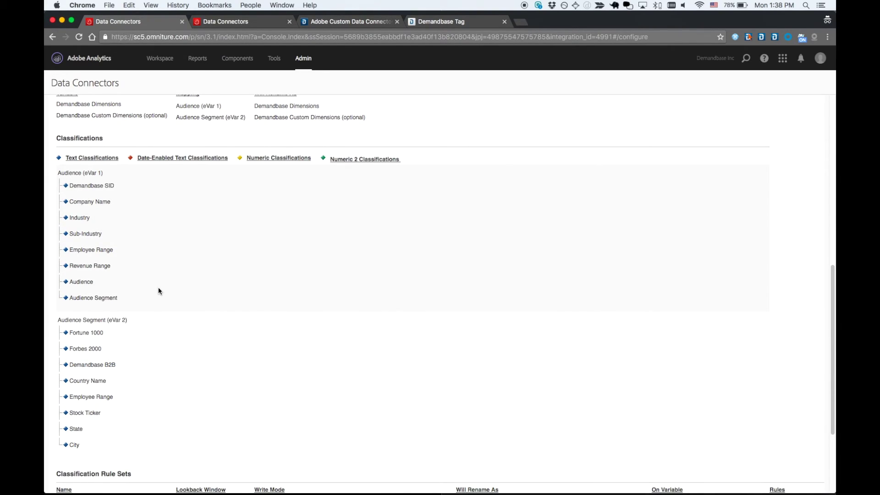
{"action": "scroll", "coordinate": [159, 291], "scroll_direction": "down", "scroll_amount": 2}
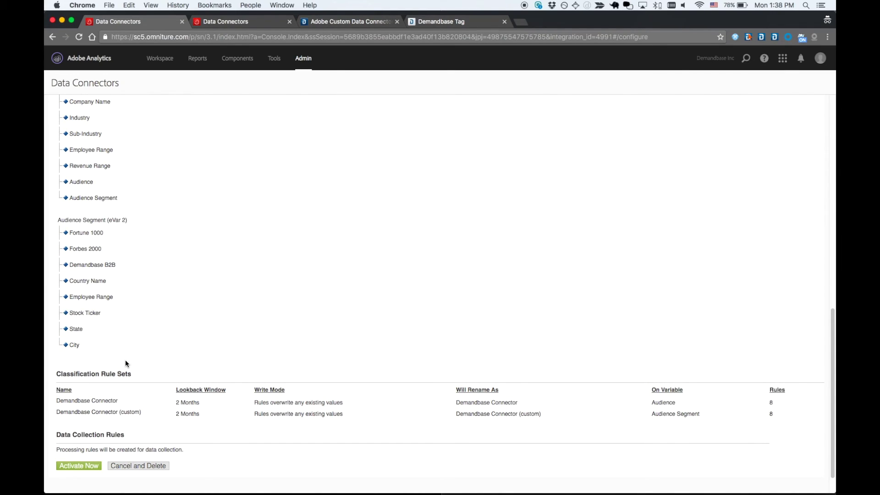
{"action": "scroll", "coordinate": [125, 360], "scroll_direction": "up", "scroll_amount": 10}
{"action": "scroll", "coordinate": [125, 364], "scroll_direction": "down", "scroll_amount": 10}
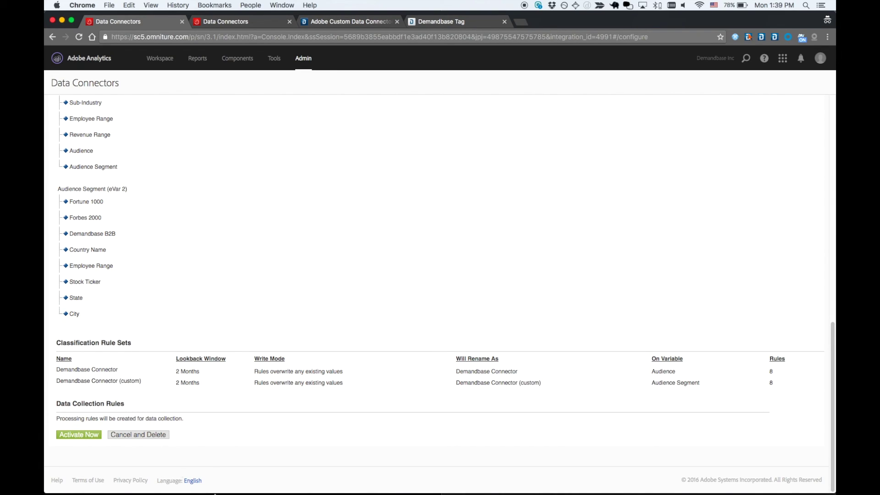
{"action": "left_click", "coordinate": [264, 479]}
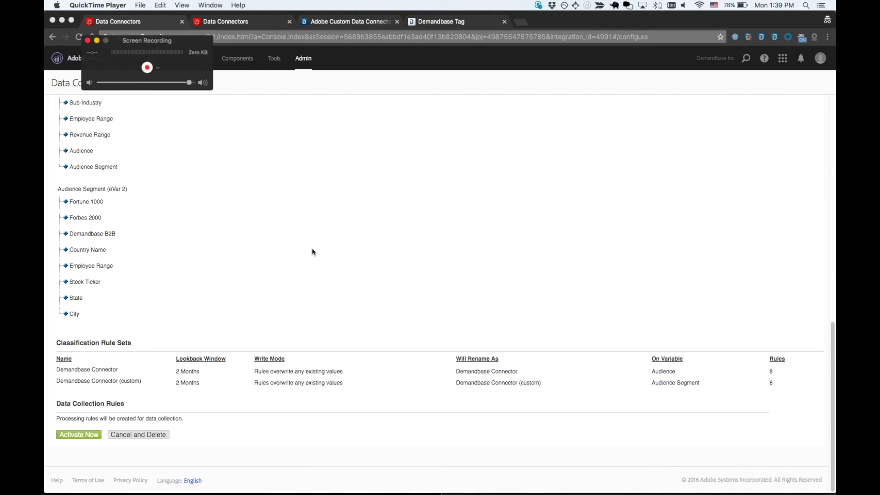